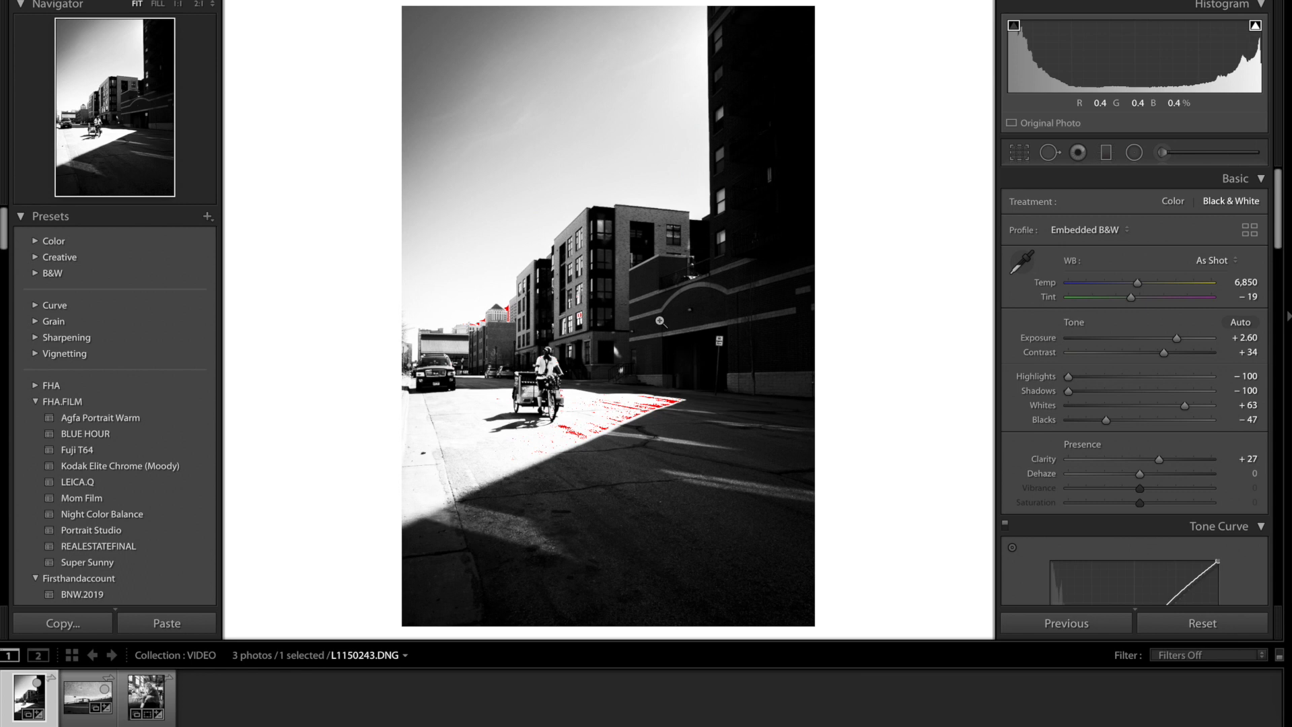
Reset all edits on the street photo L1150243.DNG and switch its treatment to Black & White
{"action": "key", "text": "shift"}
{"action": "key", "text": "ctrl+shift+r"}
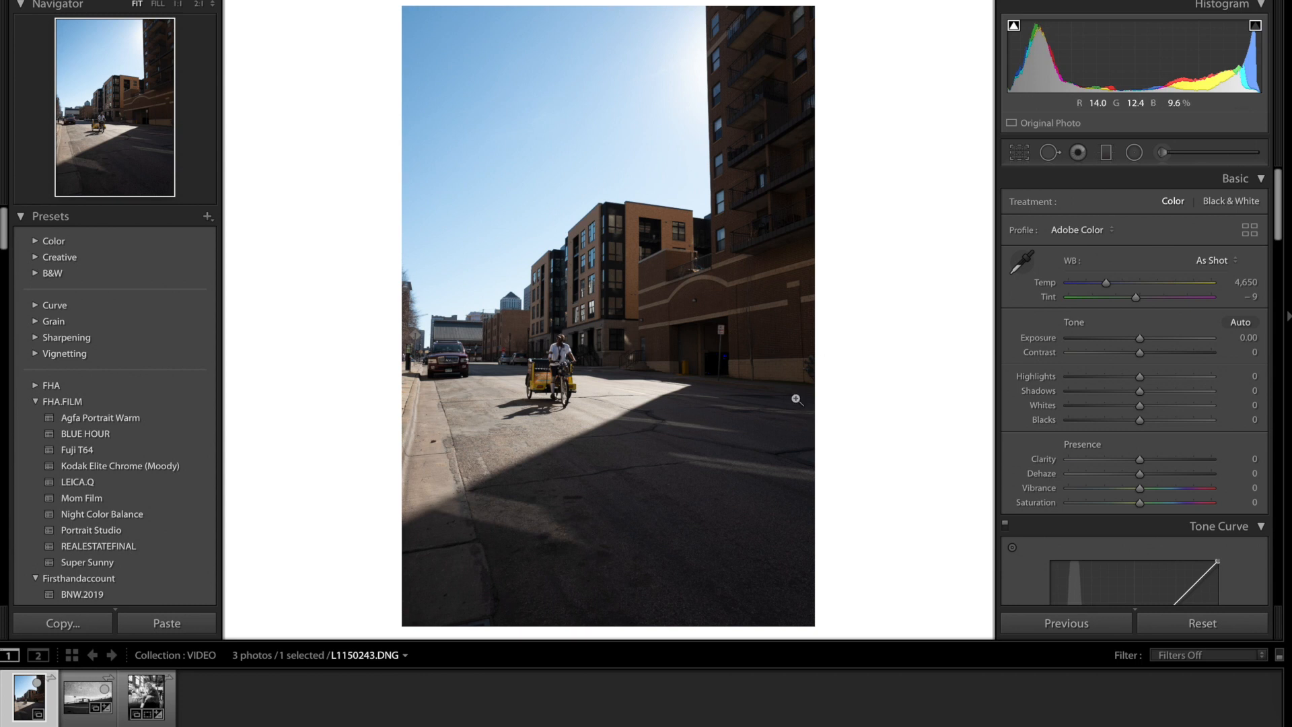
{"action": "left_click", "coordinate": [1230, 201]}
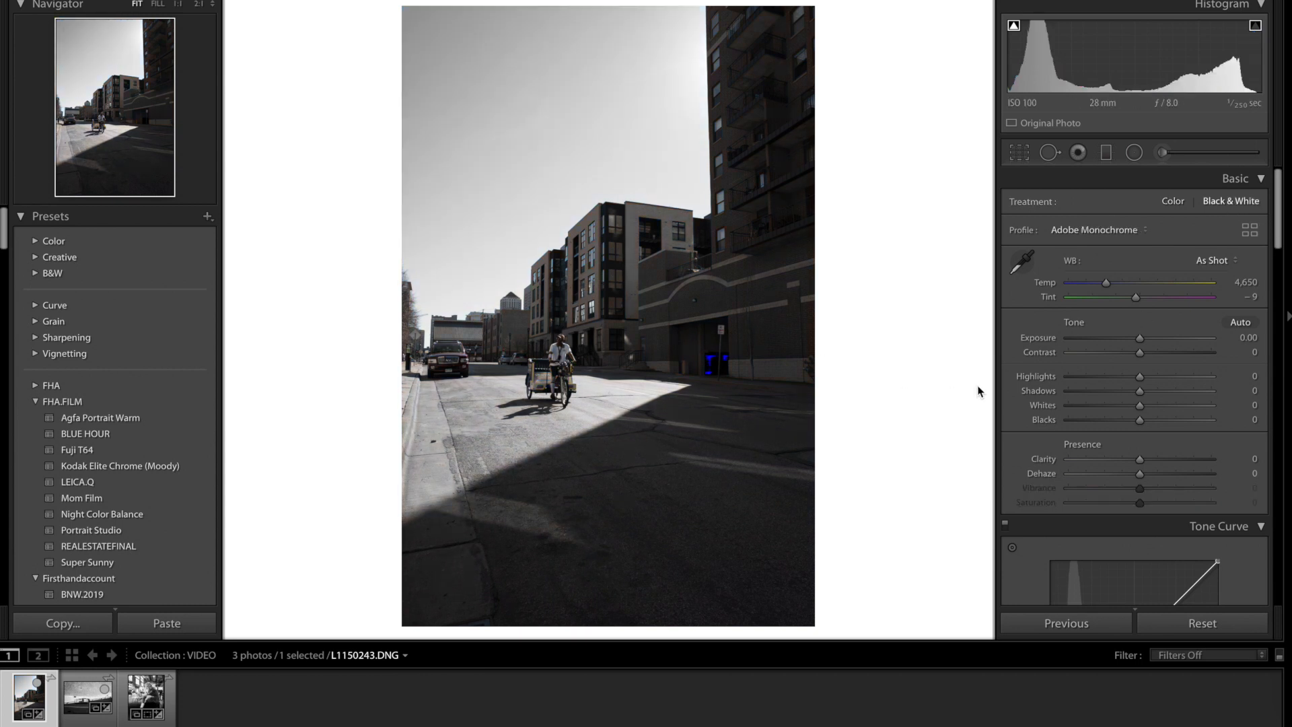
{"action": "scroll", "coordinate": [127, 496], "scroll_direction": "down", "scroll_amount": 6}
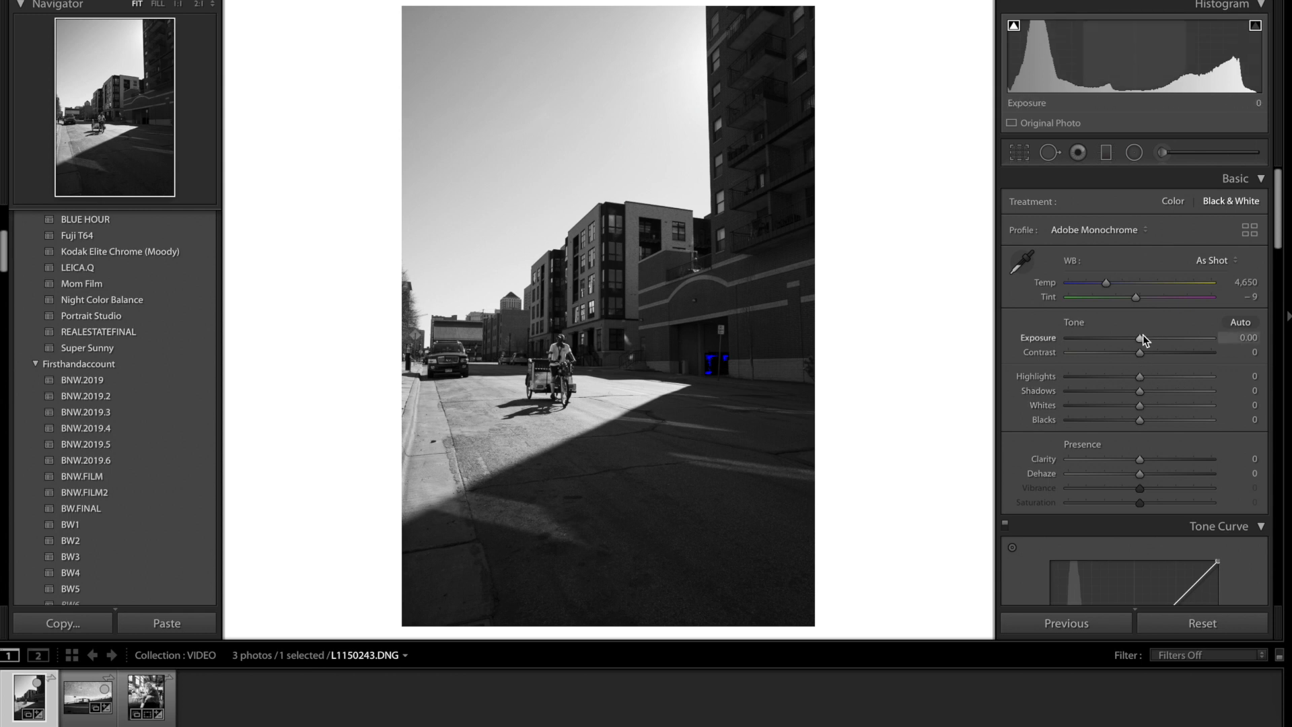
Set the street photo's Exposure to +0.25, Whites to +16, Clarity to +41, Shadows to −100 and Blacks to −13
{"action": "left_click_drag", "start_coordinate": [1143, 340], "coordinate": [1145, 340]}
{"action": "key", "text": "Up"}
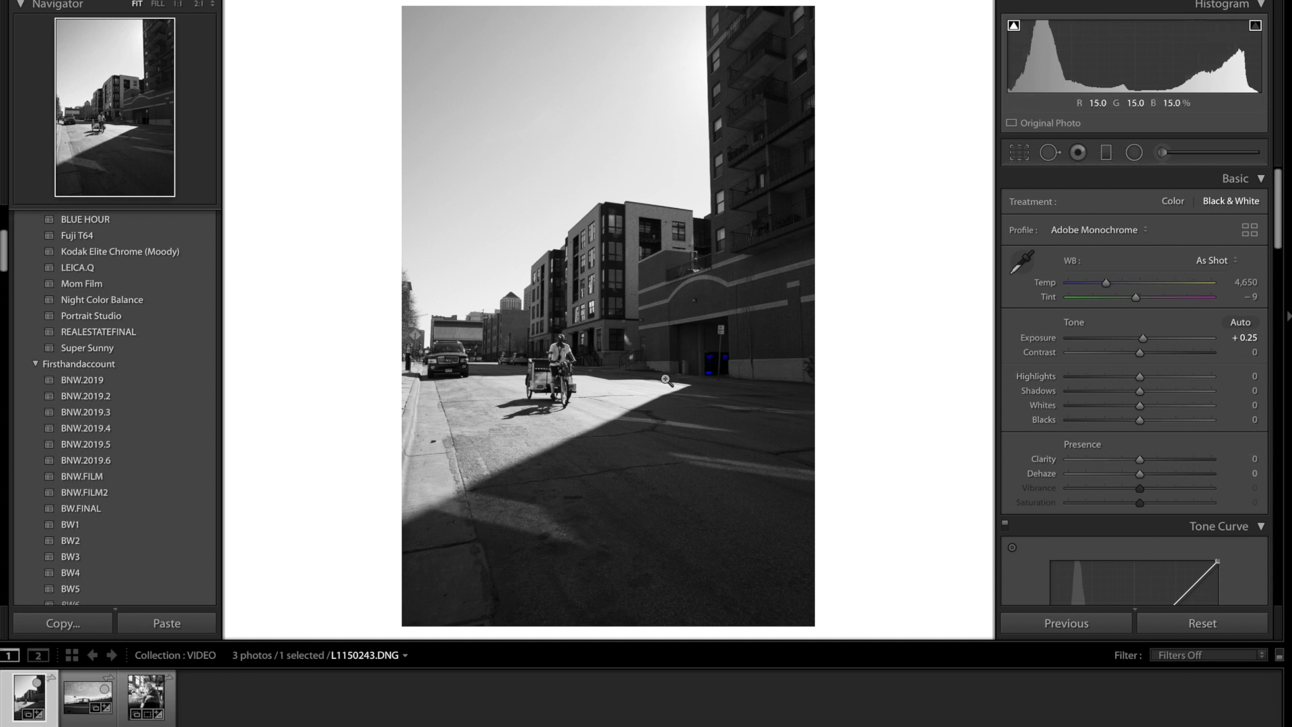
{"action": "mouse_move", "coordinate": [1139, 421]}
{"action": "left_mouse_down"}
{"action": "mouse_move", "coordinate": [1166, 421]}
{"action": "mouse_move", "coordinate": [1151, 409]}
{"action": "left_mouse_up"}
{"action": "left_click_drag", "start_coordinate": [1135, 463], "coordinate": [1168, 462]}
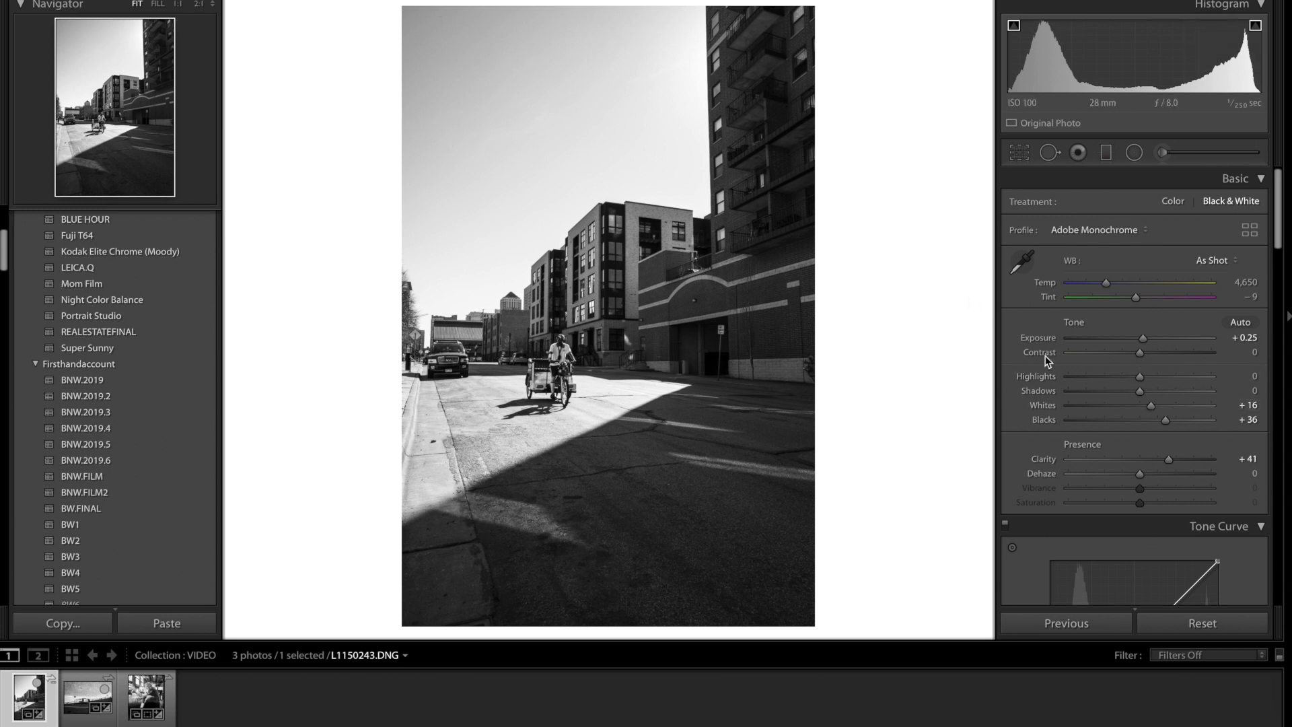
{"action": "left_click_drag", "start_coordinate": [1136, 391], "coordinate": [1061, 398]}
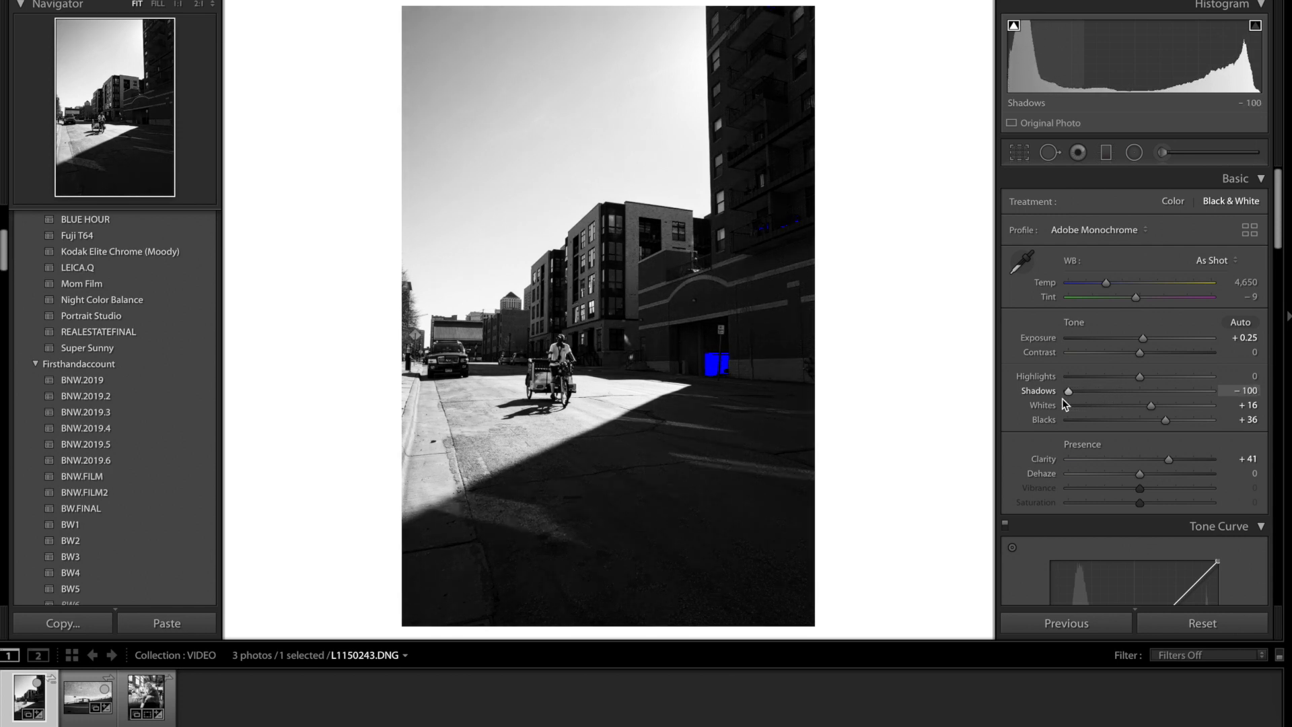
{"action": "left_click_drag", "start_coordinate": [1165, 422], "coordinate": [1127, 421]}
Shape the street photo's RGB tone curve with shadow, midtone and highlight points, lifting the midtones slightly
{"action": "scroll", "coordinate": [1127, 421], "scroll_direction": "down", "scroll_amount": 5}
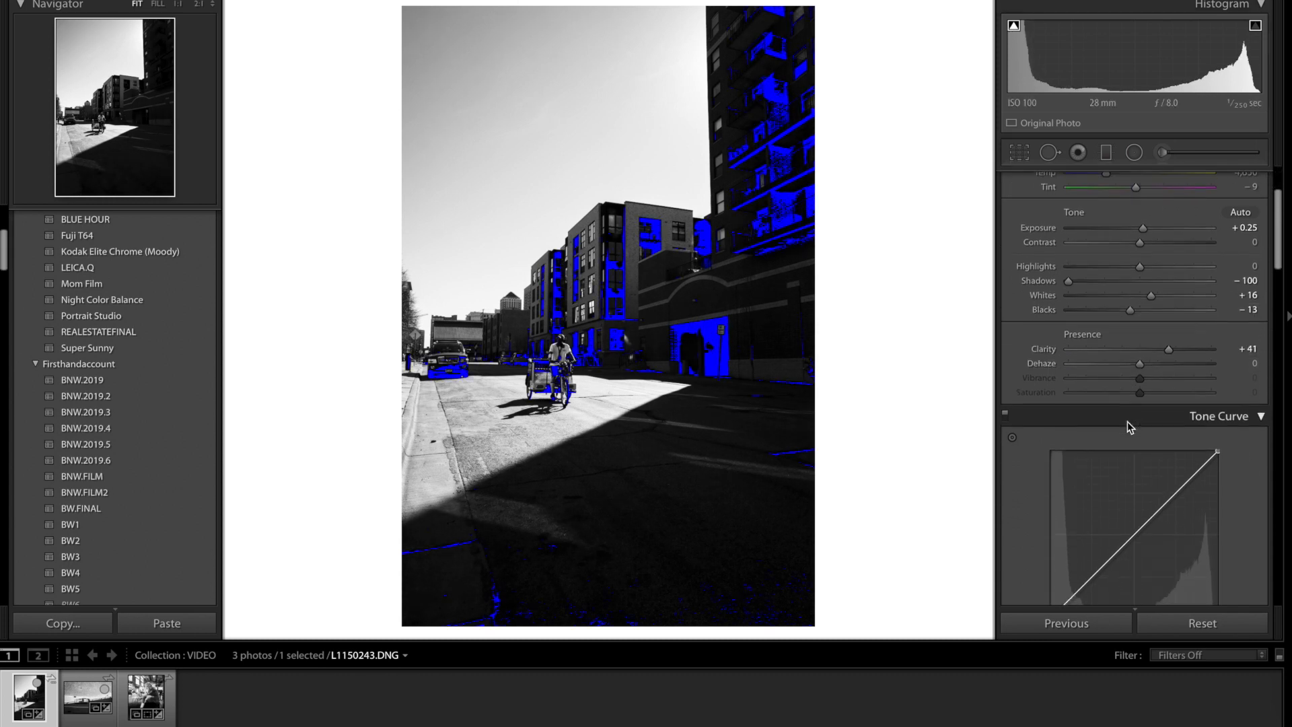
{"action": "left_click_drag", "start_coordinate": [1051, 516], "coordinate": [1049, 514]}
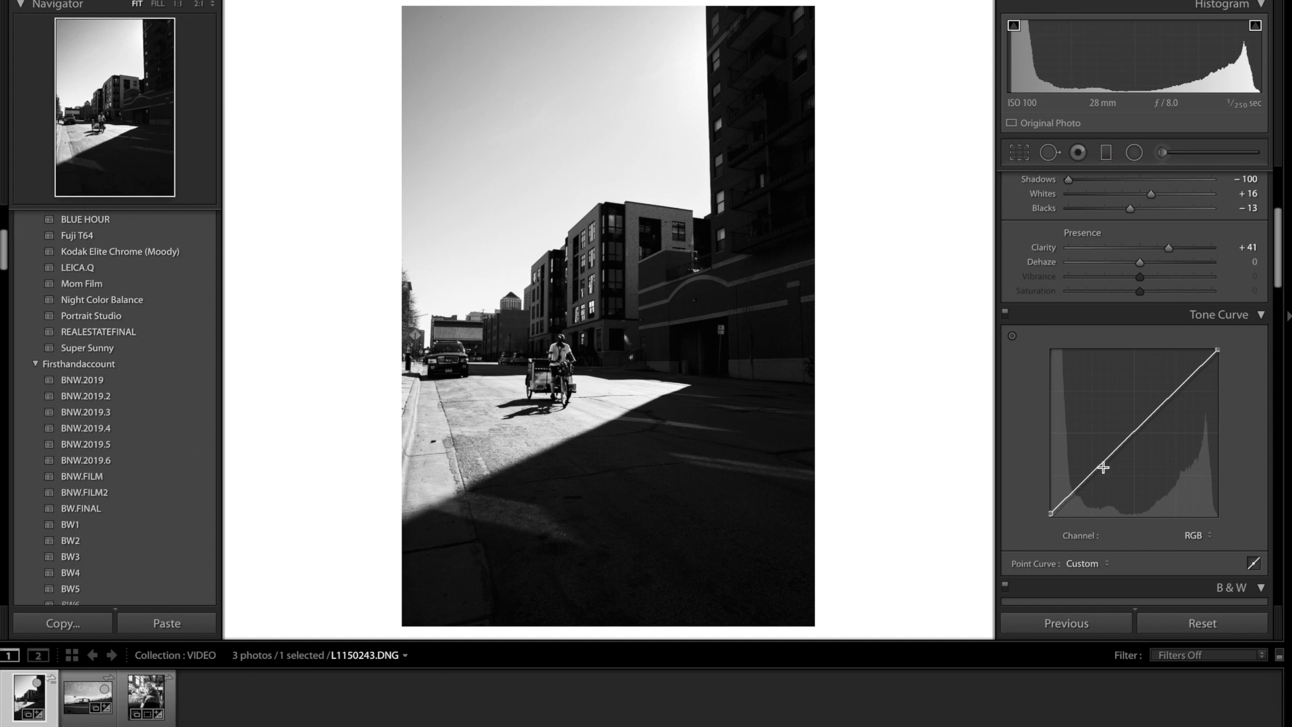
{"action": "left_click_drag", "start_coordinate": [1132, 434], "coordinate": [1129, 424]}
{"action": "left_click_drag", "start_coordinate": [1187, 369], "coordinate": [1188, 369]}
{"action": "left_click_drag", "start_coordinate": [1076, 486], "coordinate": [1074, 486]}
Adjust the street photo's Black & White Mix to Orange +6, Yellow −2 and Blue −58 to darken the sky
{"action": "scroll", "coordinate": [1102, 365], "scroll_direction": "down", "scroll_amount": 6}
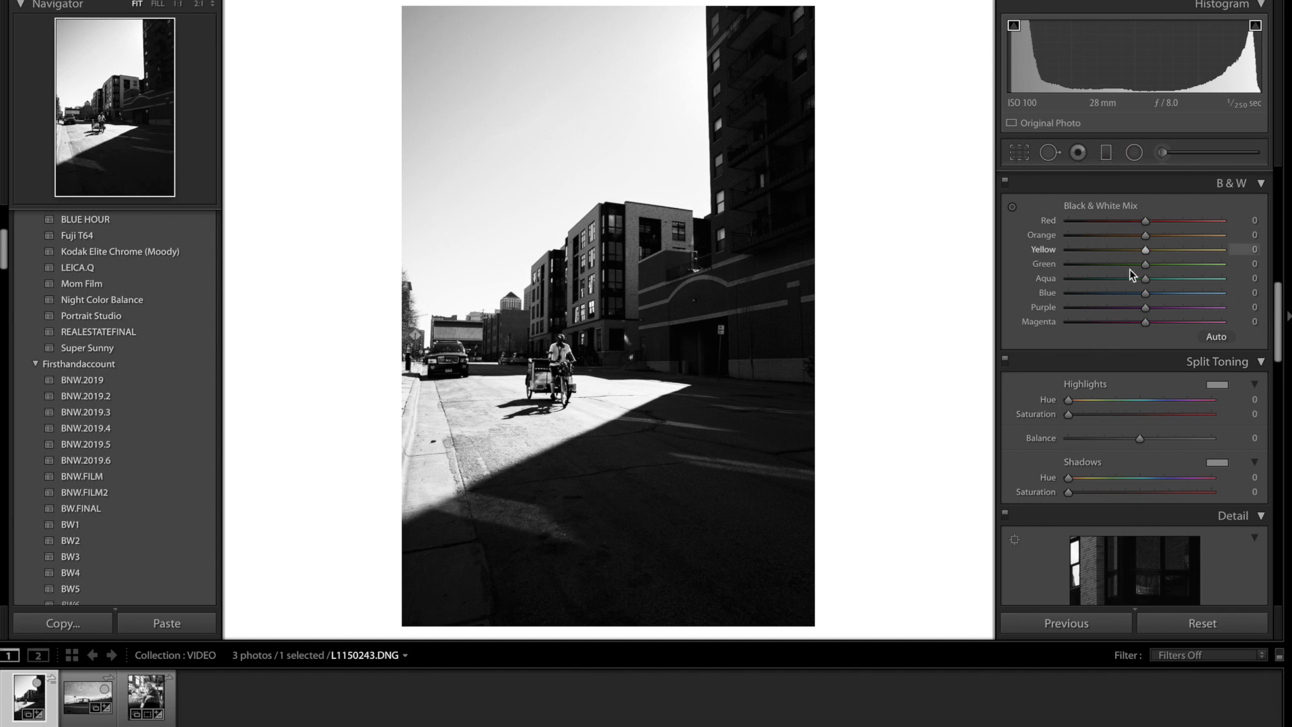
{"action": "left_click", "coordinate": [1124, 236]}
{"action": "mouse_move", "coordinate": [1124, 238]}
{"action": "left_mouse_down"}
{"action": "mouse_move", "coordinate": [1137, 245]}
{"action": "mouse_move", "coordinate": [1107, 252]}
{"action": "mouse_move", "coordinate": [1130, 256]}
{"action": "mouse_move", "coordinate": [1077, 255]}
{"action": "mouse_move", "coordinate": [1147, 261]}
{"action": "mouse_move", "coordinate": [1093, 254]}
{"action": "mouse_move", "coordinate": [1124, 260]}
{"action": "left_mouse_up"}
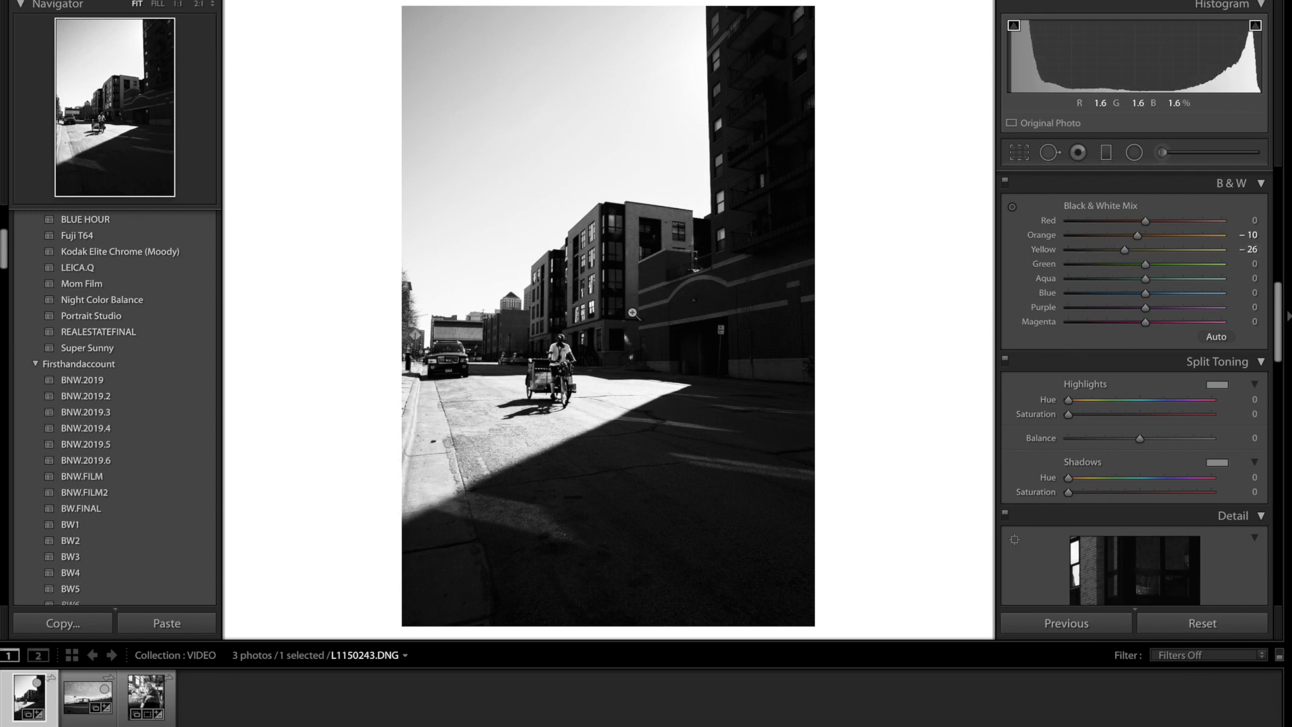
{"action": "left_click_drag", "start_coordinate": [1127, 251], "coordinate": [1091, 298]}
{"action": "left_click_drag", "start_coordinate": [1134, 298], "coordinate": [1090, 298]}
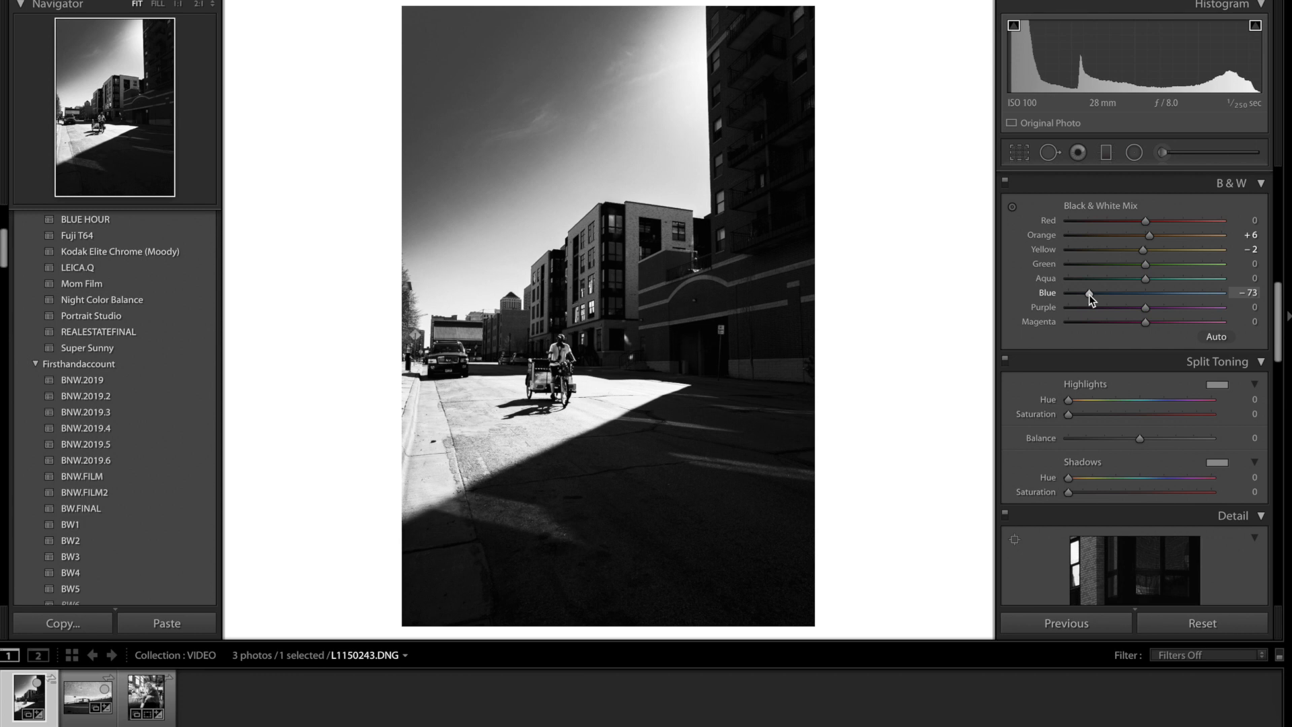
{"action": "left_click_drag", "start_coordinate": [1110, 293], "coordinate": [1096, 294]}
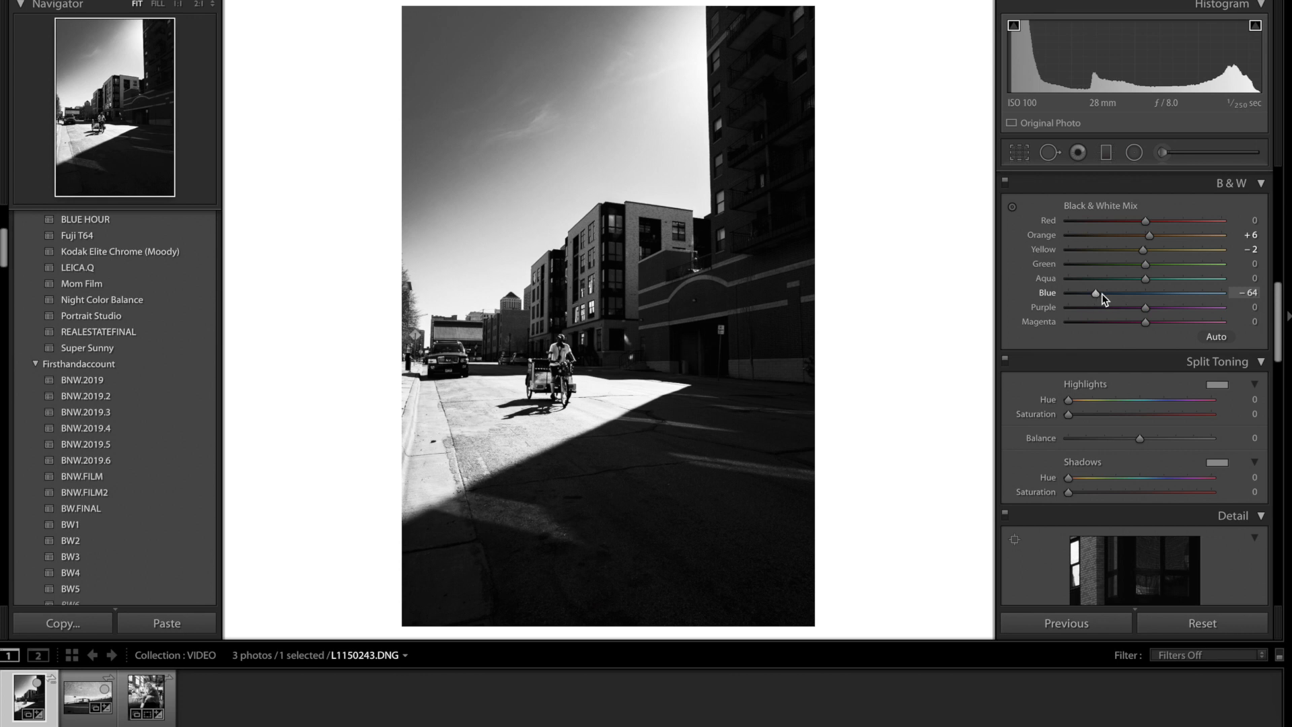
{"action": "mouse_move", "coordinate": [1112, 292]}
{"action": "left_mouse_down"}
{"action": "mouse_move", "coordinate": [1082, 292]}
{"action": "mouse_move", "coordinate": [1132, 290]}
{"action": "mouse_move", "coordinate": [1101, 292]}
{"action": "left_mouse_up"}
{"action": "scroll", "coordinate": [1097, 272], "scroll_direction": "down", "scroll_amount": 1}
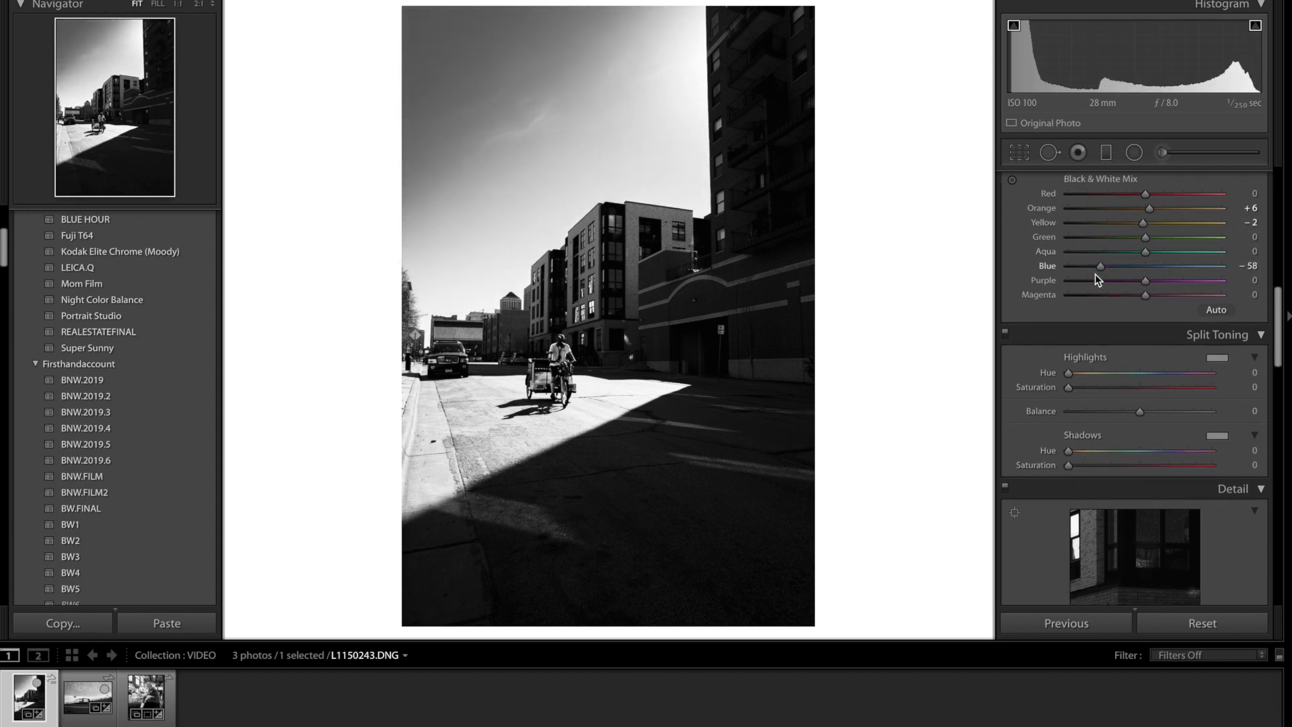
Straighten the street photo automatically with Crop & Straighten and apply the result
{"action": "left_click", "coordinate": [1018, 152]}
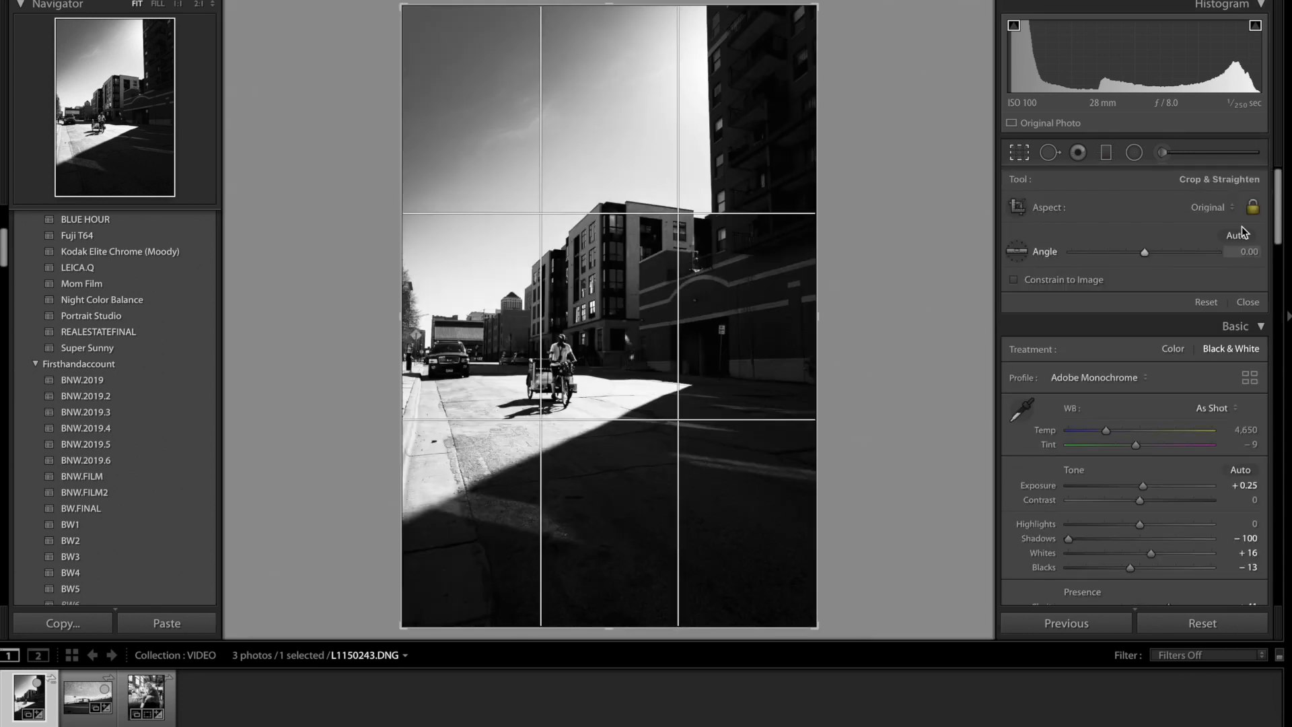
{"action": "left_click", "coordinate": [1236, 236]}
{"action": "key", "text": "Return"}
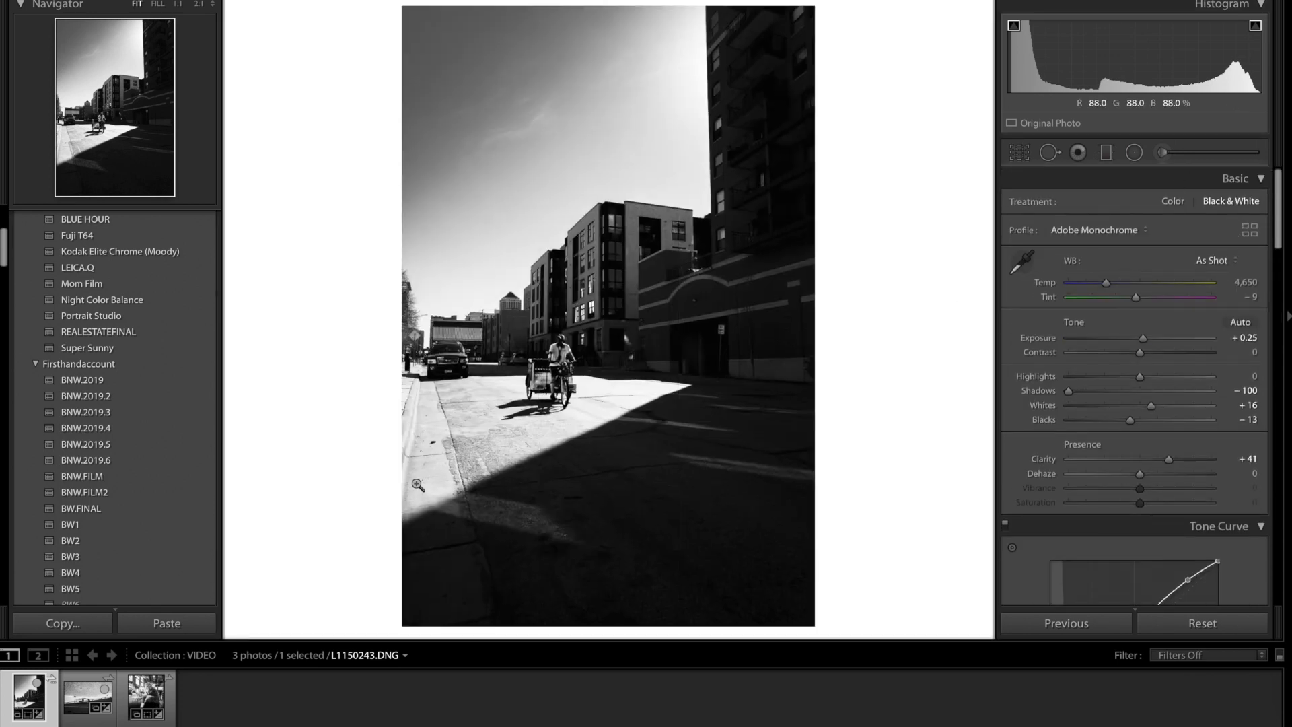
Clone out the small dark spot of debris near the curb using Spot Removal in Clone mode
{"action": "left_click", "coordinate": [427, 443]}
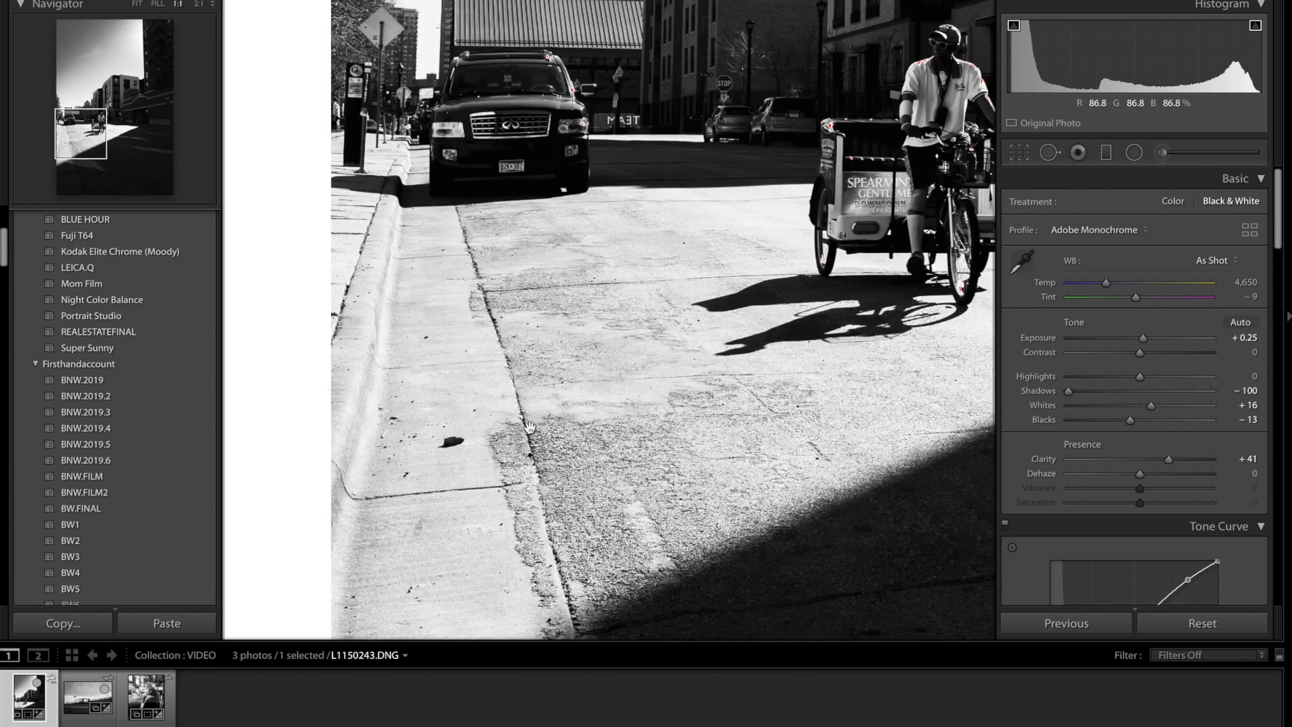
{"action": "key", "text": "q"}
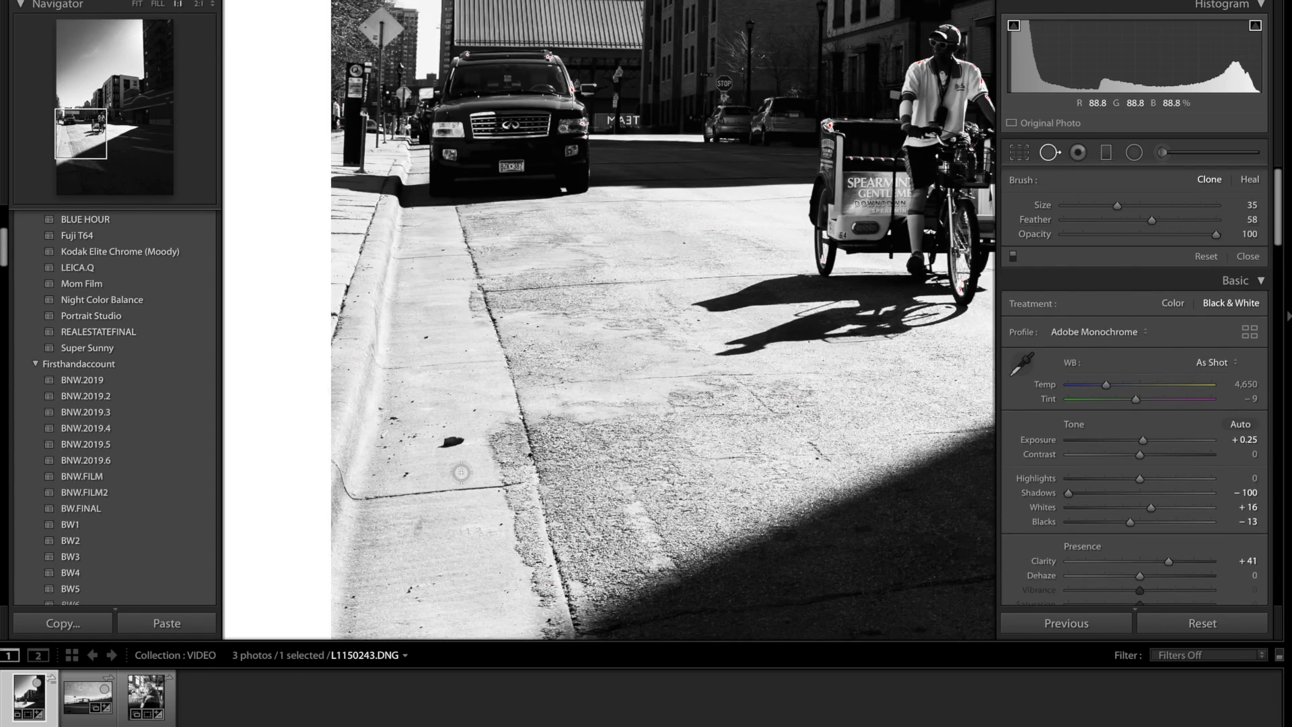
{"action": "left_click", "coordinate": [451, 441]}
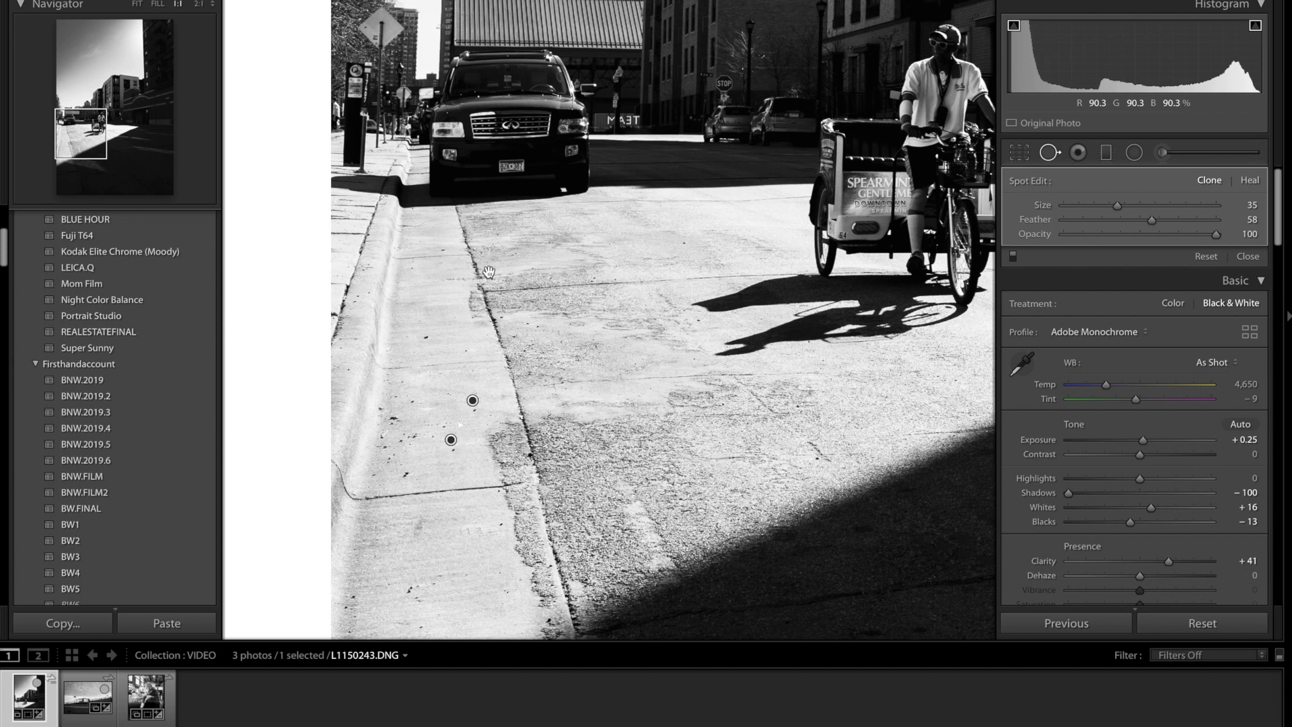
{"action": "key", "text": "q"}
{"action": "left_click", "coordinate": [740, 388]}
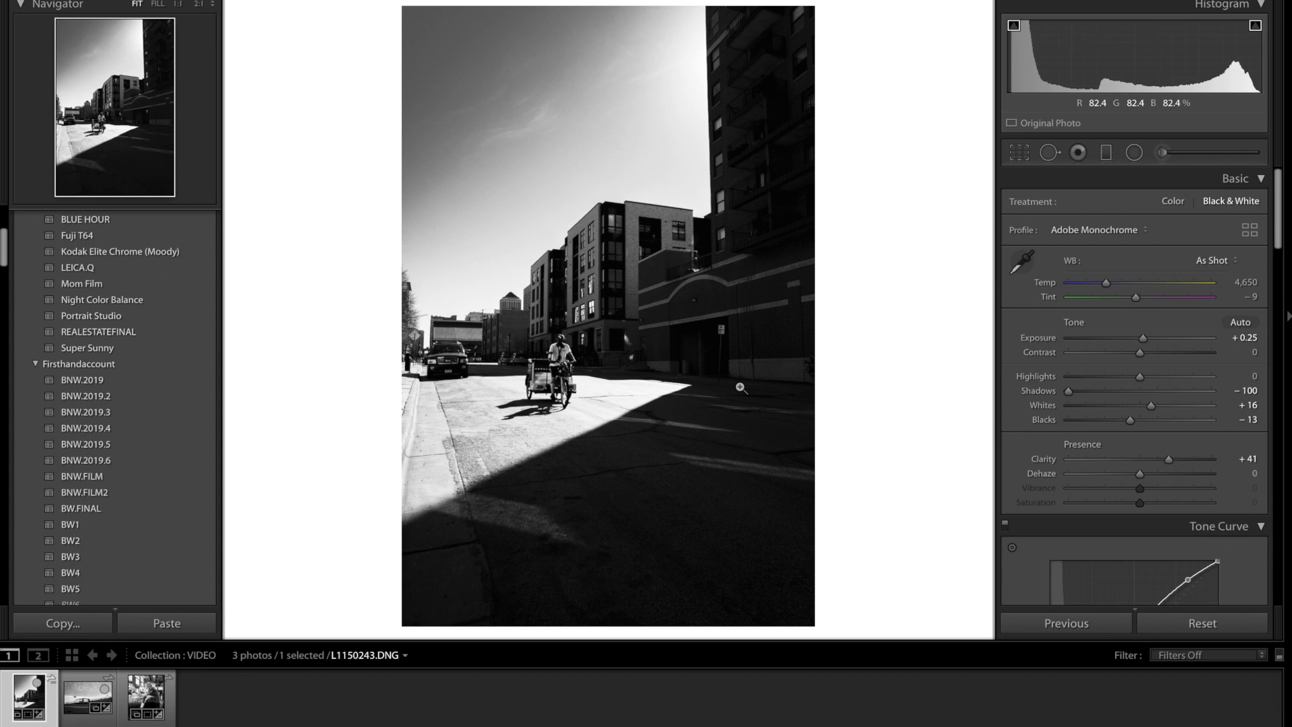
Crop the street photo slightly tighter from its upper-left corner, keeping the Original aspect ratio, and apply the crop
{"action": "left_click", "coordinate": [1021, 153]}
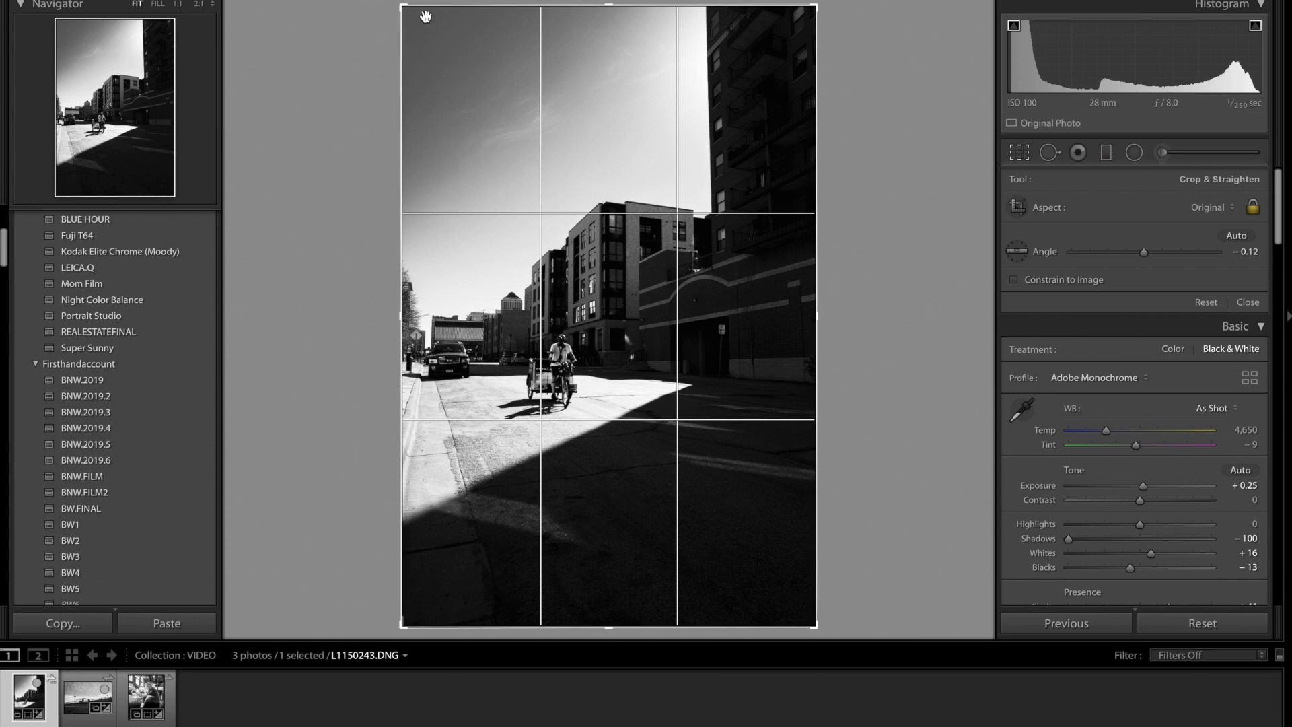
{"action": "left_click_drag", "start_coordinate": [400, 6], "coordinate": [413, 9]}
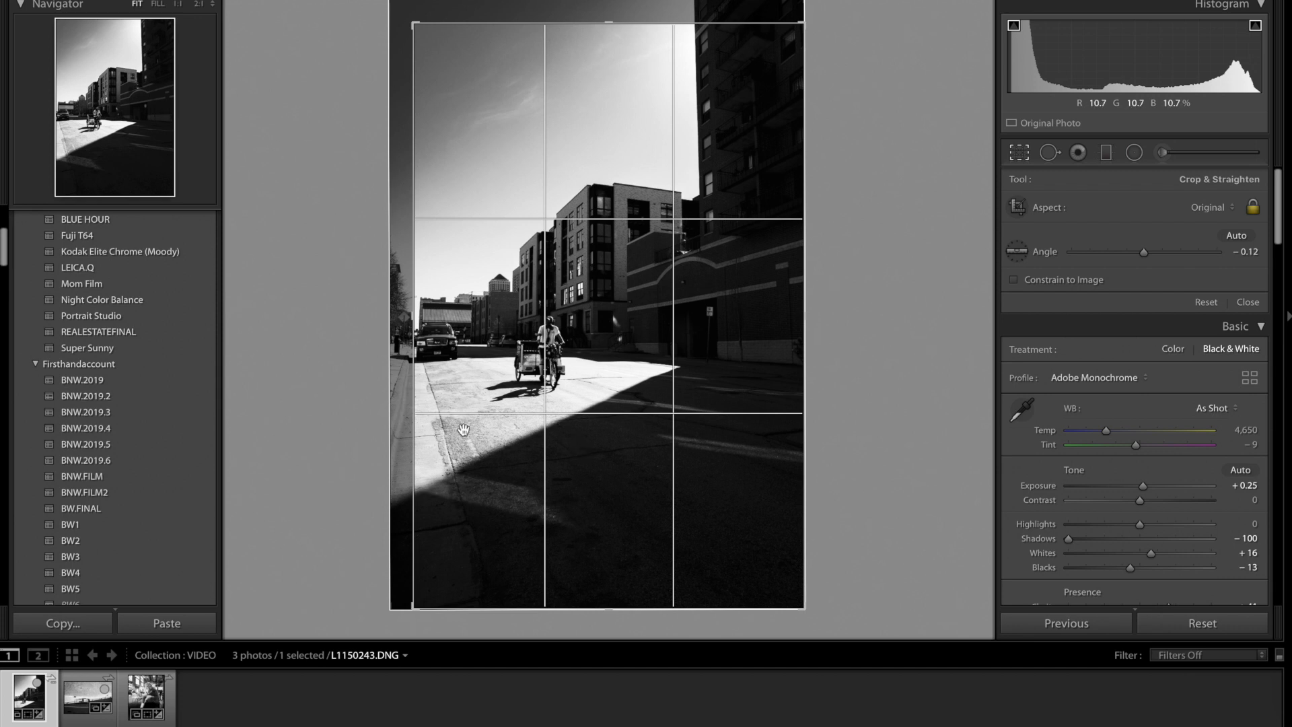
{"action": "left_click_drag", "start_coordinate": [409, 29], "coordinate": [408, 25]}
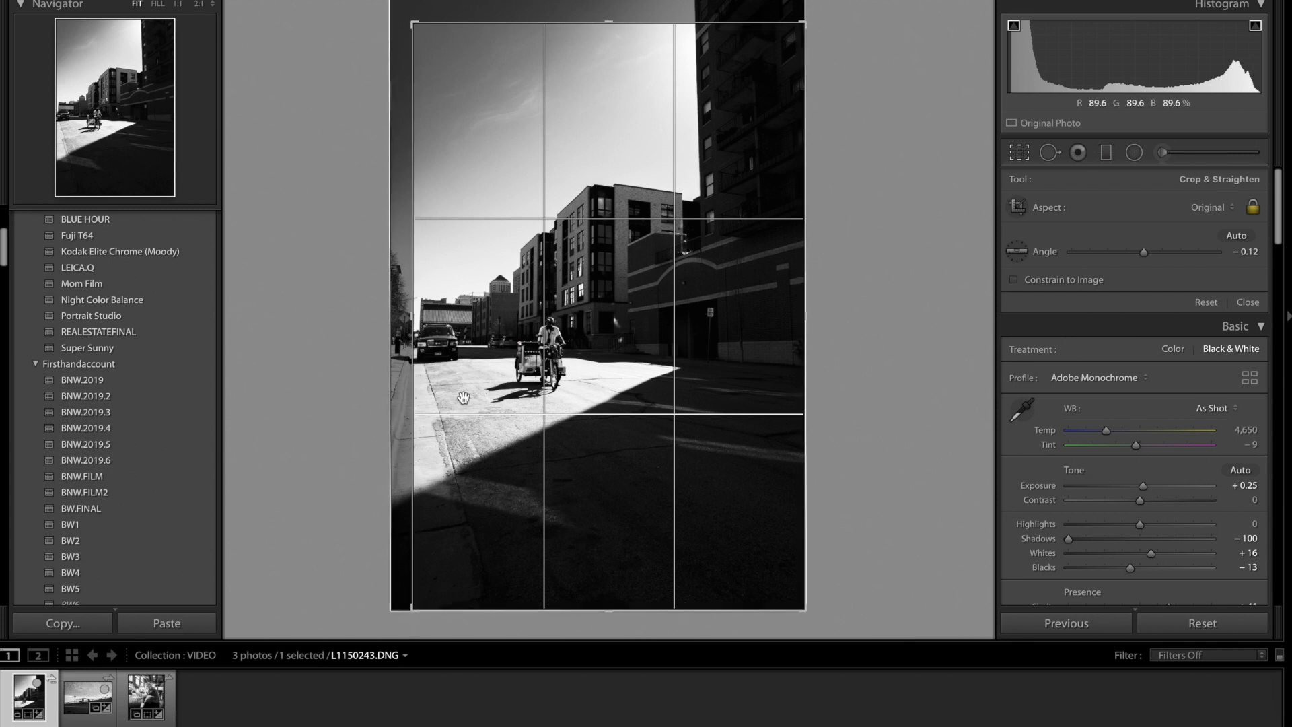
{"action": "key", "text": "Return"}
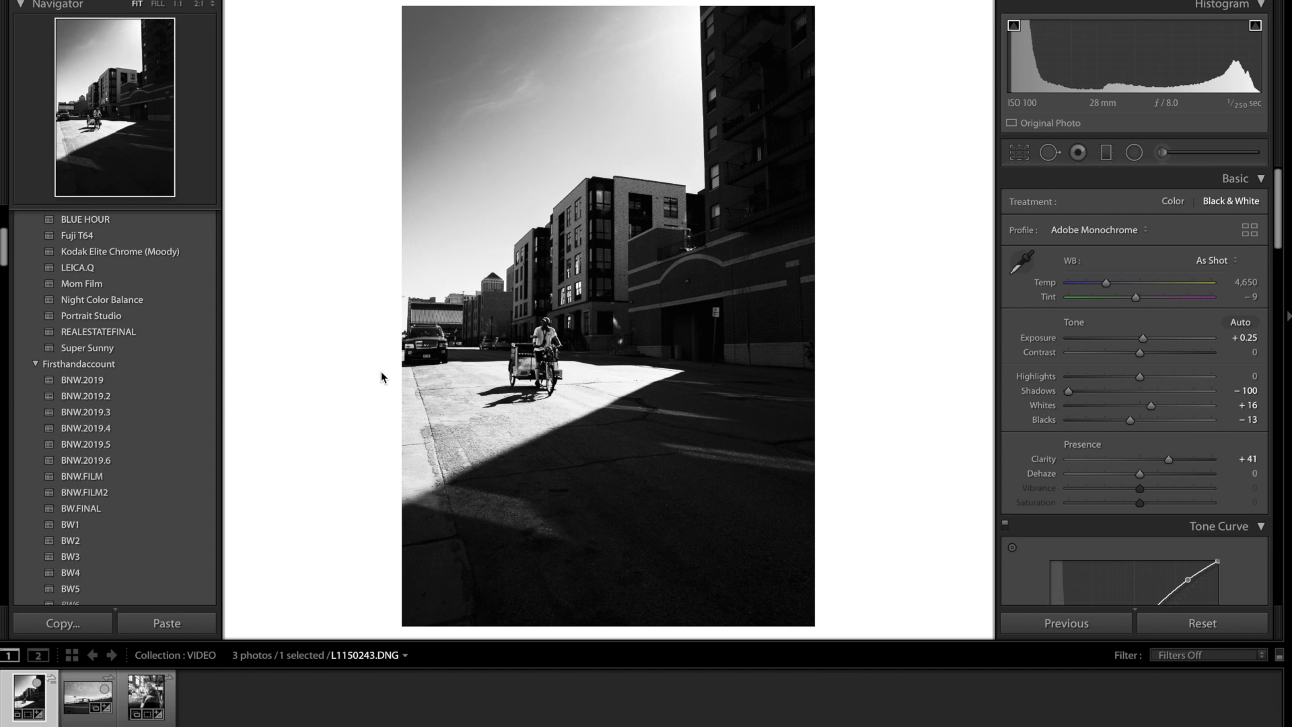
Open the car photo L1150231.DNG, reset its edits and switch its treatment to Black & White
{"action": "key", "text": "Right"}
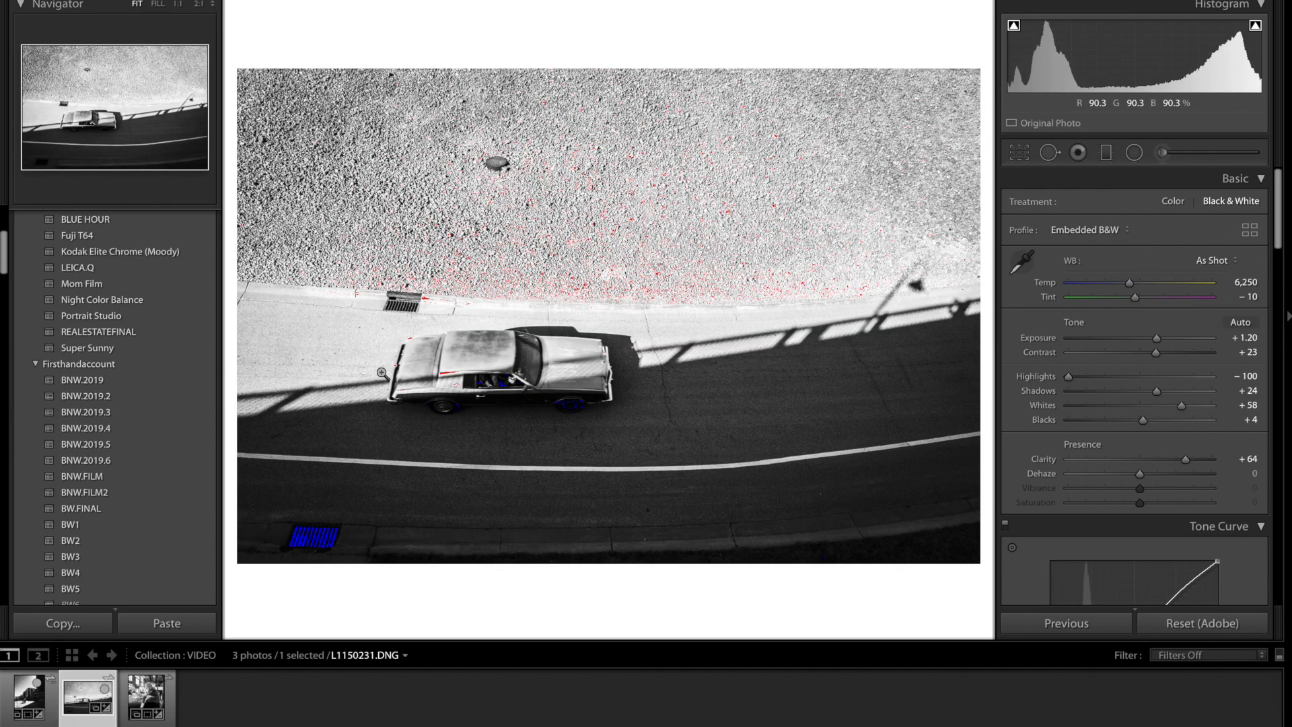
{"action": "key", "text": "Left"}
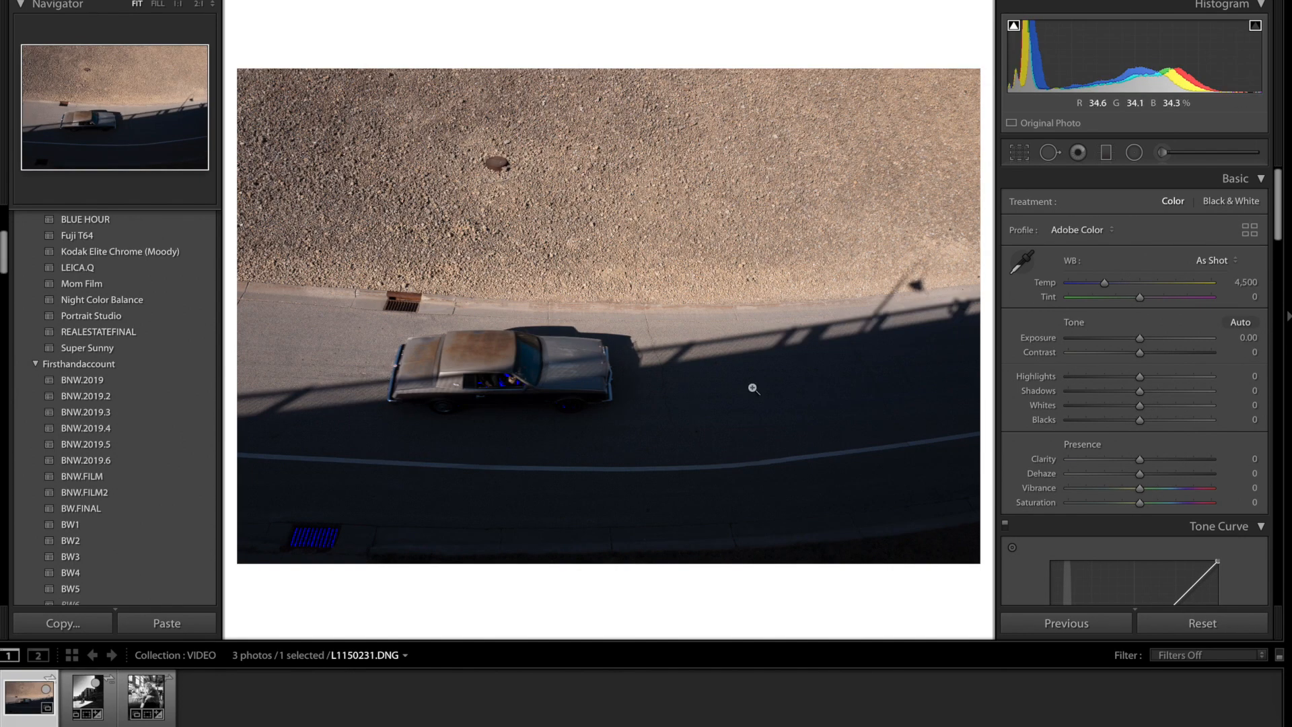
{"action": "left_click", "coordinate": [1223, 199]}
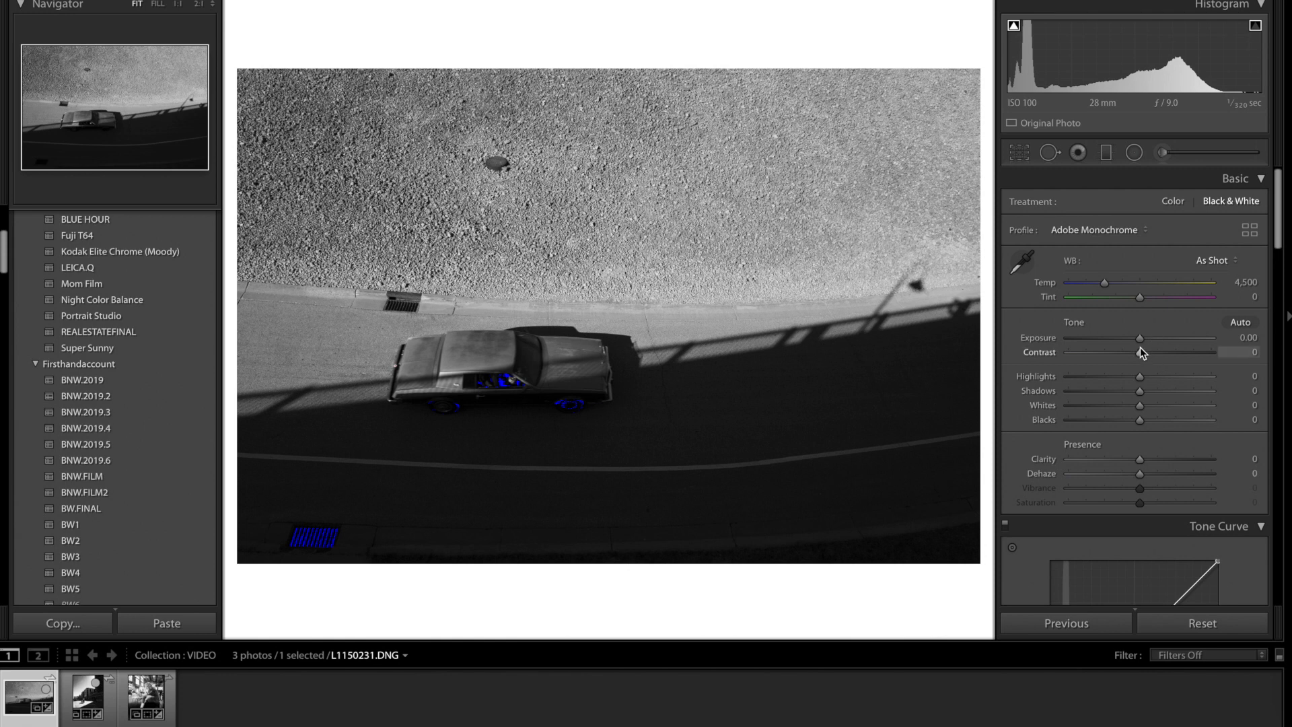
Set the car photo's Exposure to +0.50, Whites to +25, Blacks to +42 and Highlights to −41, leaving Shadows at 0
{"action": "left_click_drag", "start_coordinate": [1145, 339], "coordinate": [1153, 343]}
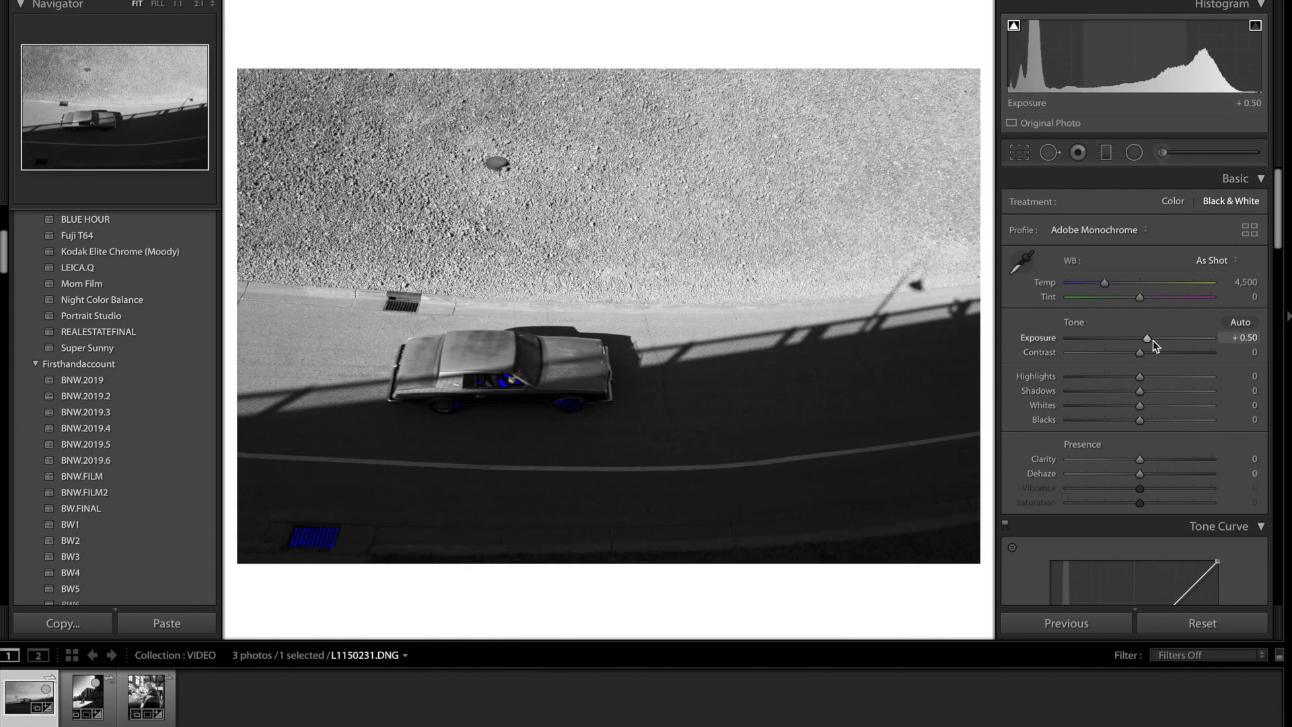
{"action": "left_click", "coordinate": [1152, 420]}
{"action": "mouse_move", "coordinate": [1152, 420]}
{"action": "left_mouse_down"}
{"action": "mouse_move", "coordinate": [1181, 408]}
{"action": "mouse_move", "coordinate": [1158, 405]}
{"action": "left_mouse_up"}
{"action": "left_click", "coordinate": [1157, 391]}
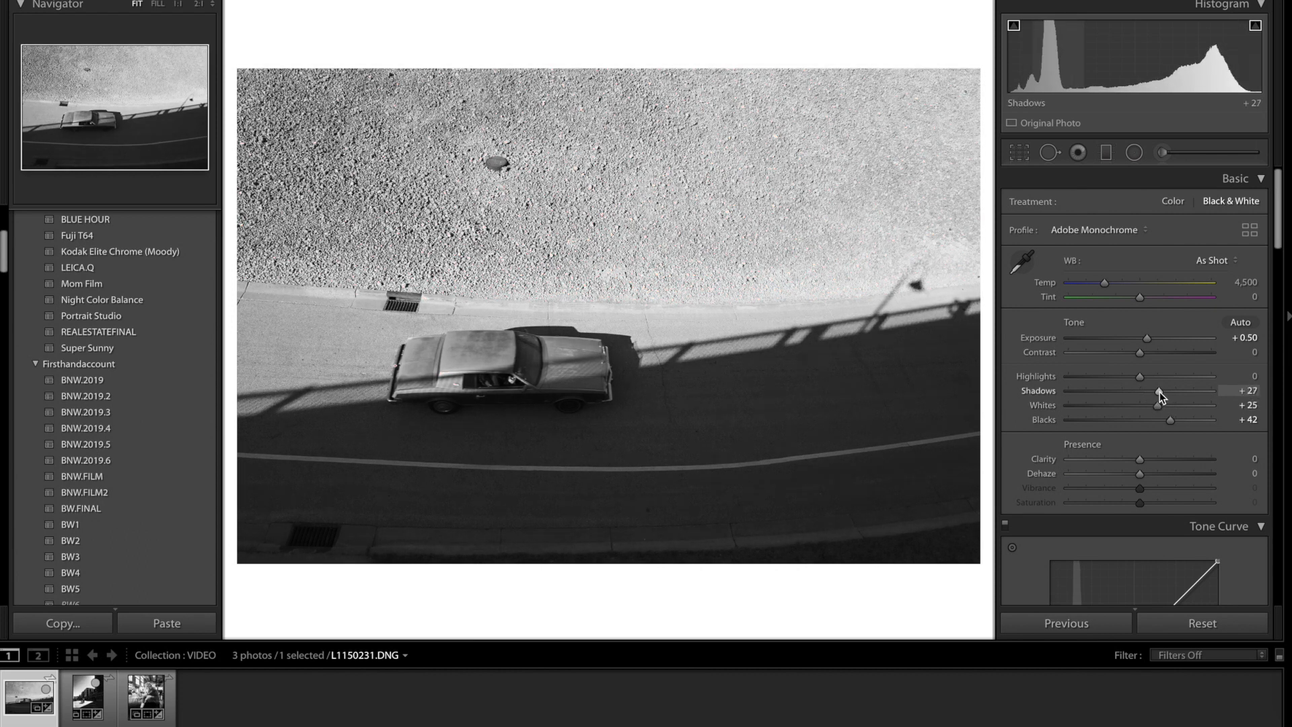
{"action": "double_click", "coordinate": [1160, 392]}
{"action": "left_click_drag", "start_coordinate": [1145, 378], "coordinate": [1110, 376]}
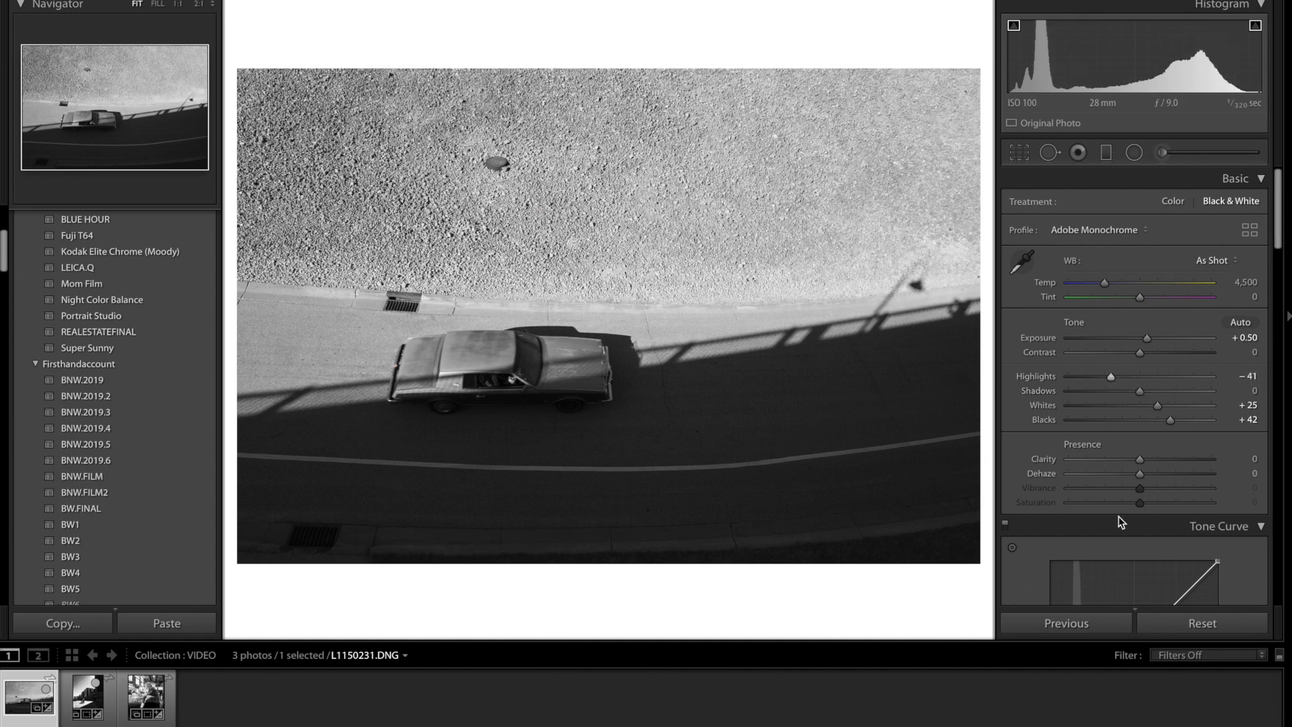
Set Orange to −53 and Yellow to −31 in the car photo's Black & White Mix, and set Clarity to +30
{"action": "scroll", "coordinate": [1181, 447], "scroll_direction": "down", "scroll_amount": 5}
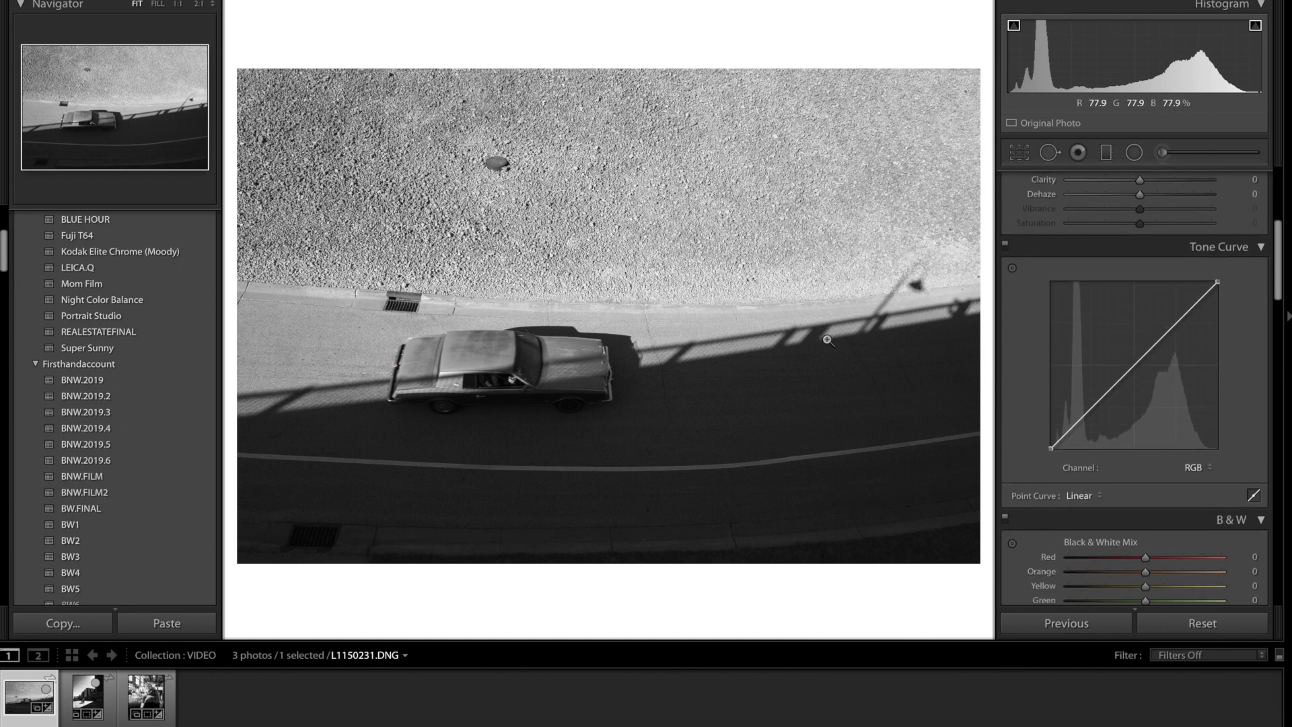
{"action": "scroll", "coordinate": [1070, 491], "scroll_direction": "down", "scroll_amount": 5}
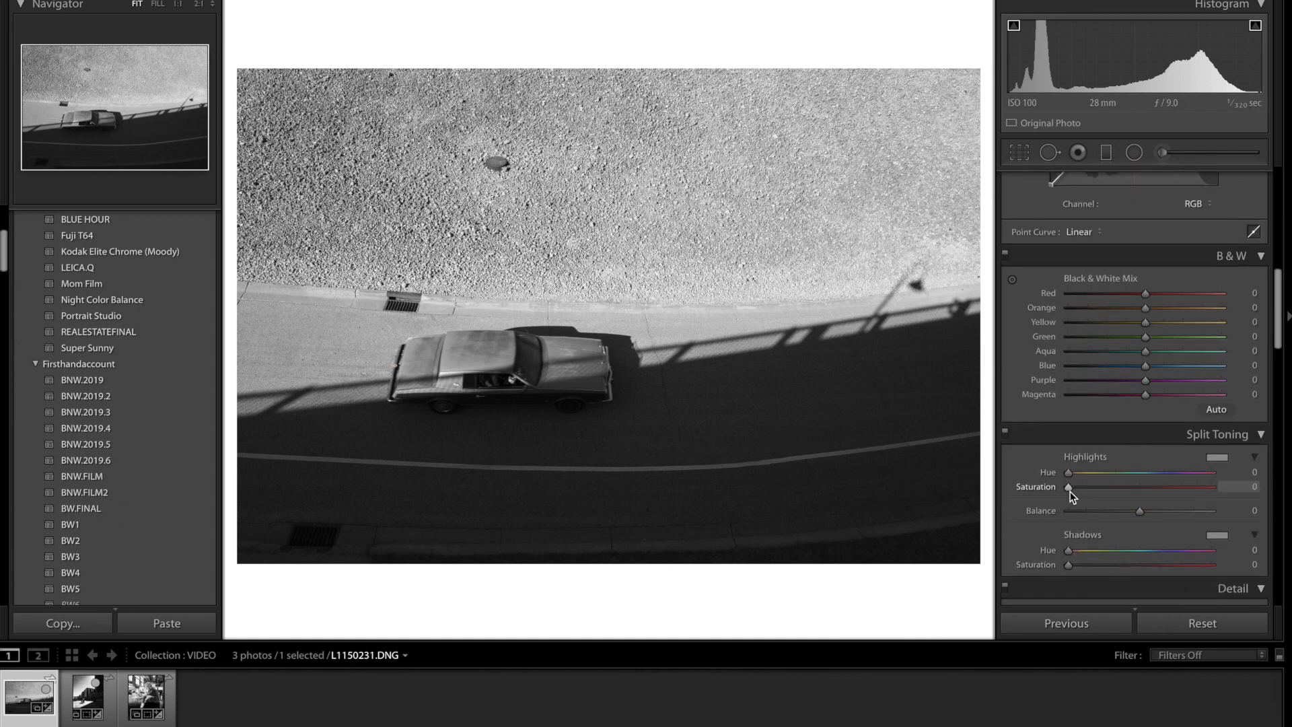
{"action": "left_click_drag", "start_coordinate": [1145, 322], "coordinate": [1110, 308]}
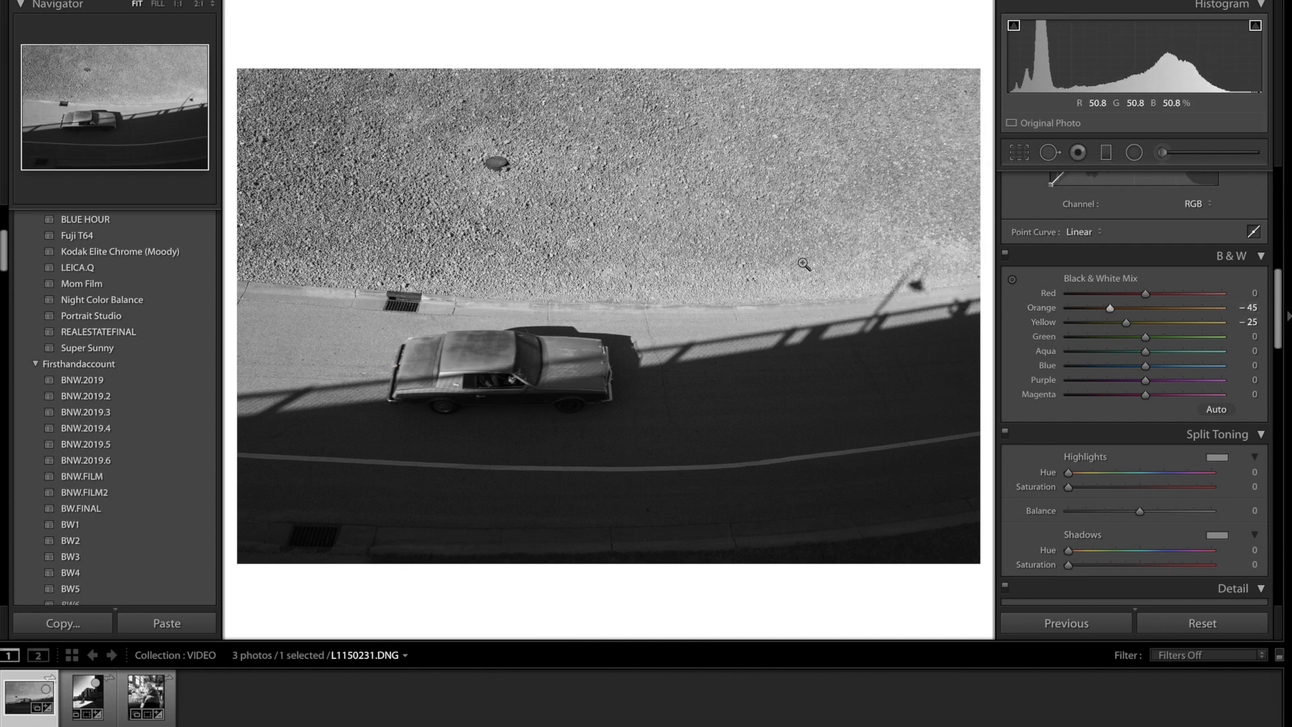
{"action": "left_click_drag", "start_coordinate": [1110, 309], "coordinate": [1133, 325]}
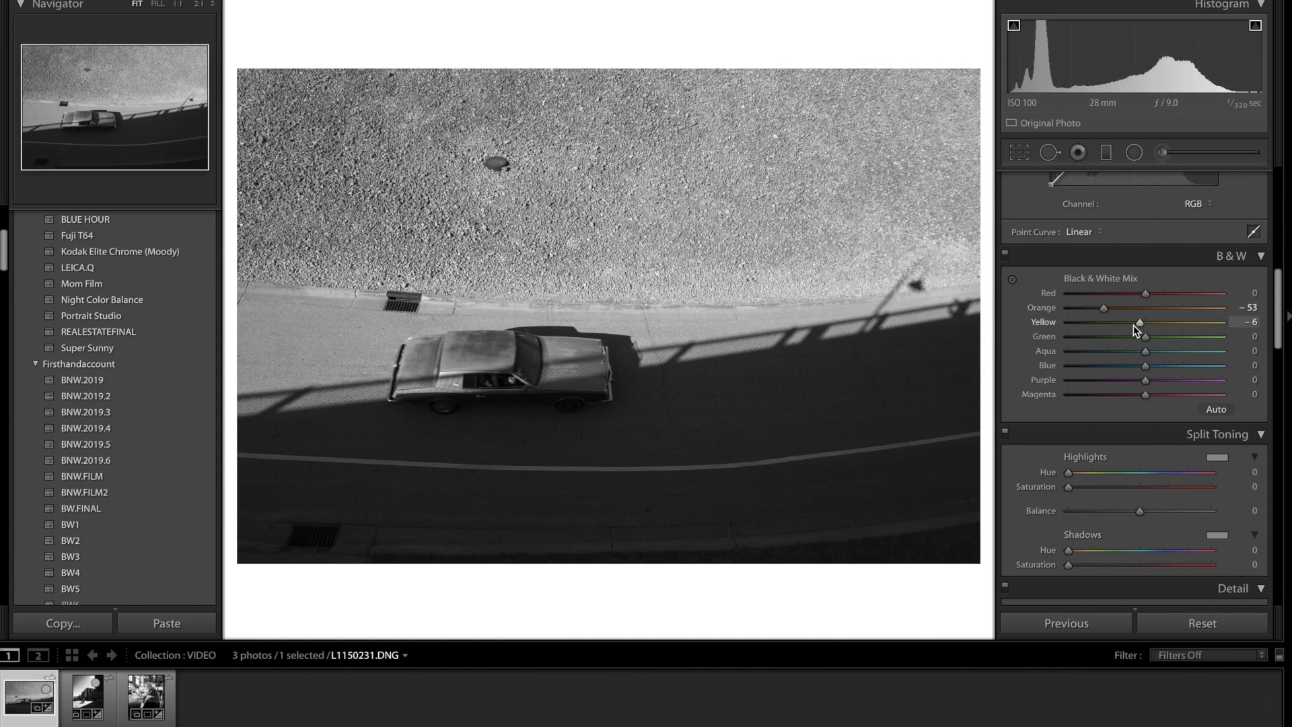
{"action": "left_click", "coordinate": [1117, 326]}
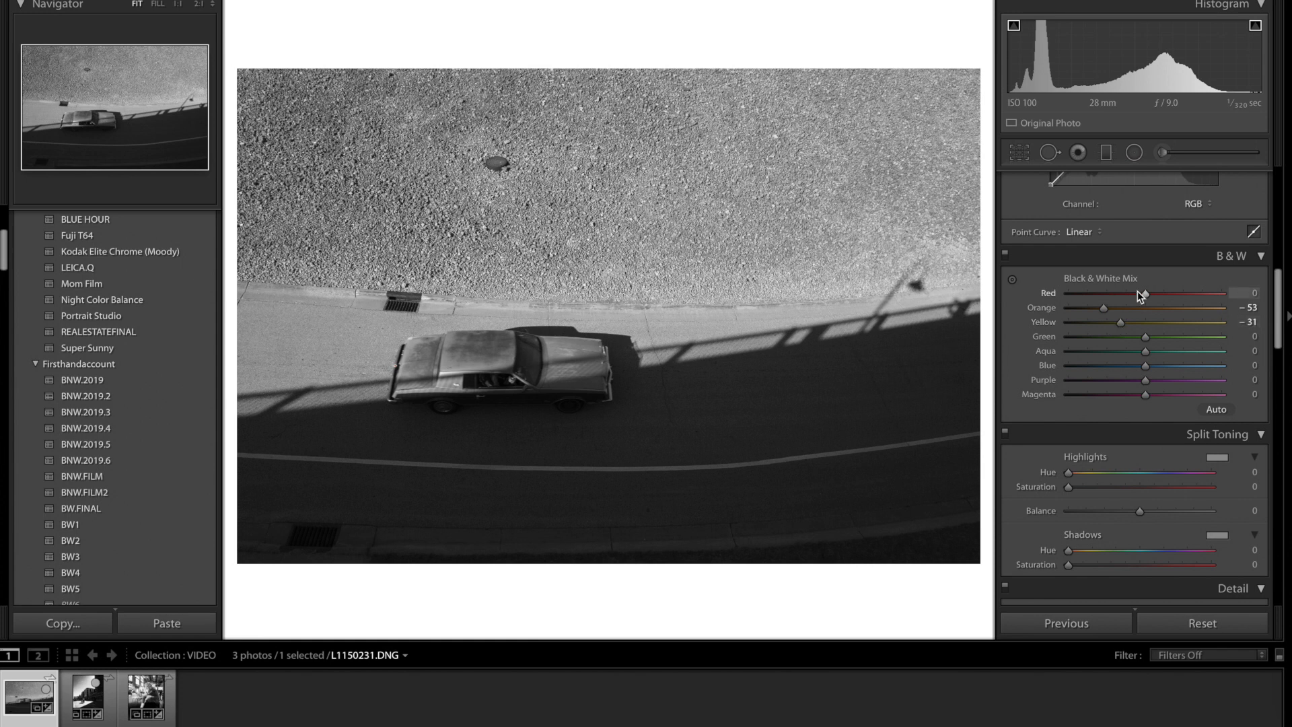
{"action": "scroll", "coordinate": [1139, 291], "scroll_direction": "up", "scroll_amount": 10}
{"action": "left_click_drag", "start_coordinate": [1141, 461], "coordinate": [1162, 461]}
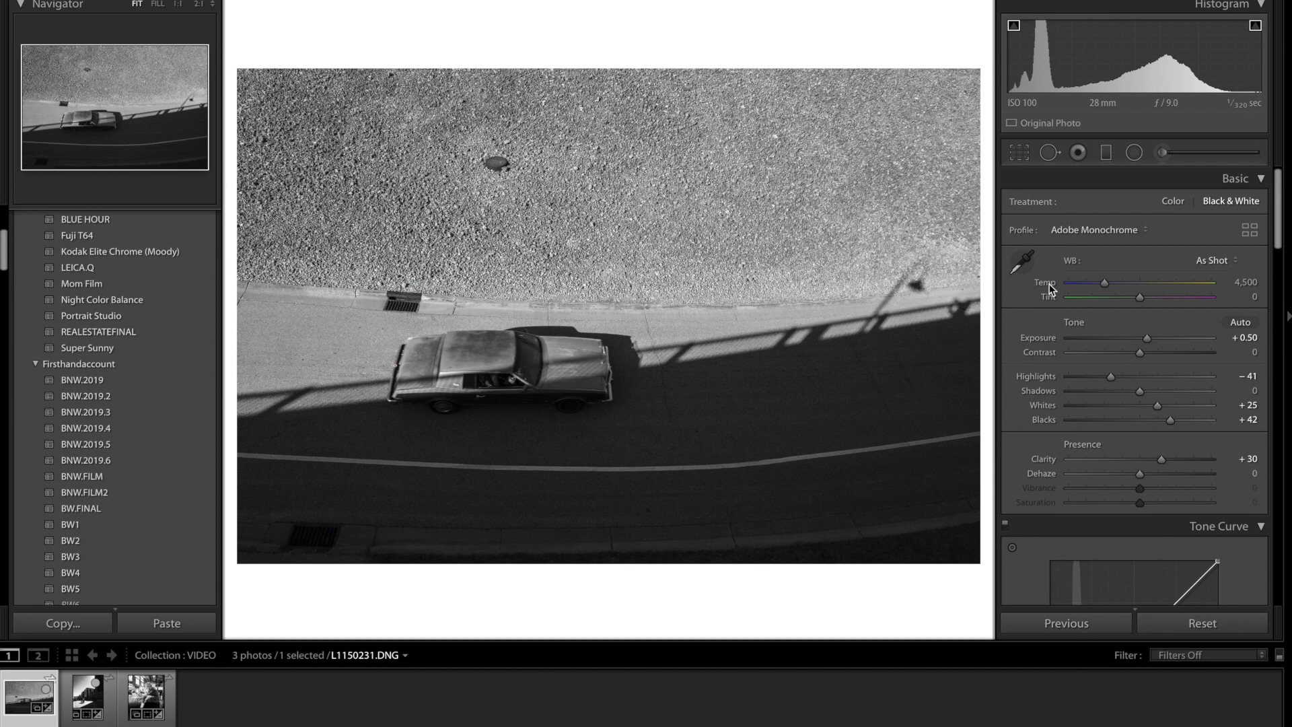
Set the car photo's Contrast to +12, Shadows to −6 and Blacks to −8, and turn off the shadow clipping overlay
{"action": "scroll", "coordinate": [1090, 317], "scroll_direction": "down", "scroll_amount": 1}
{"action": "left_click_drag", "start_coordinate": [1142, 348], "coordinate": [1149, 355]}
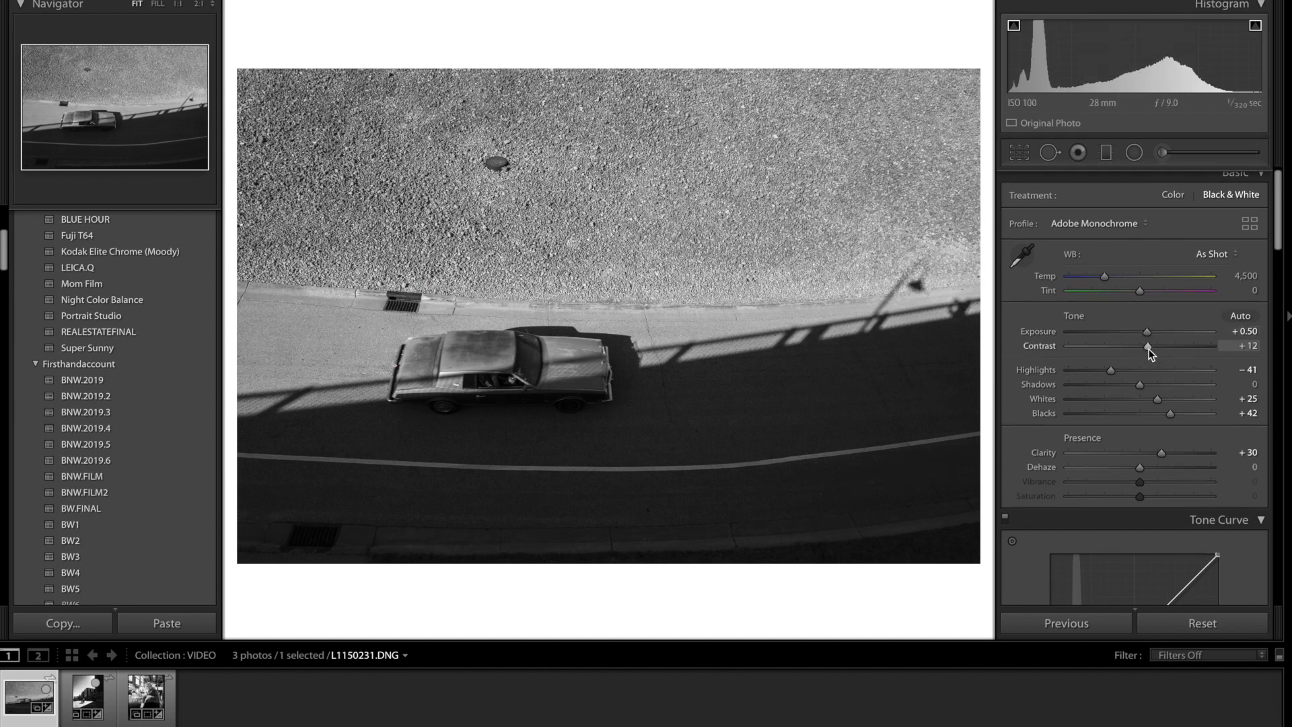
{"action": "left_click_drag", "start_coordinate": [1140, 386], "coordinate": [1134, 413]}
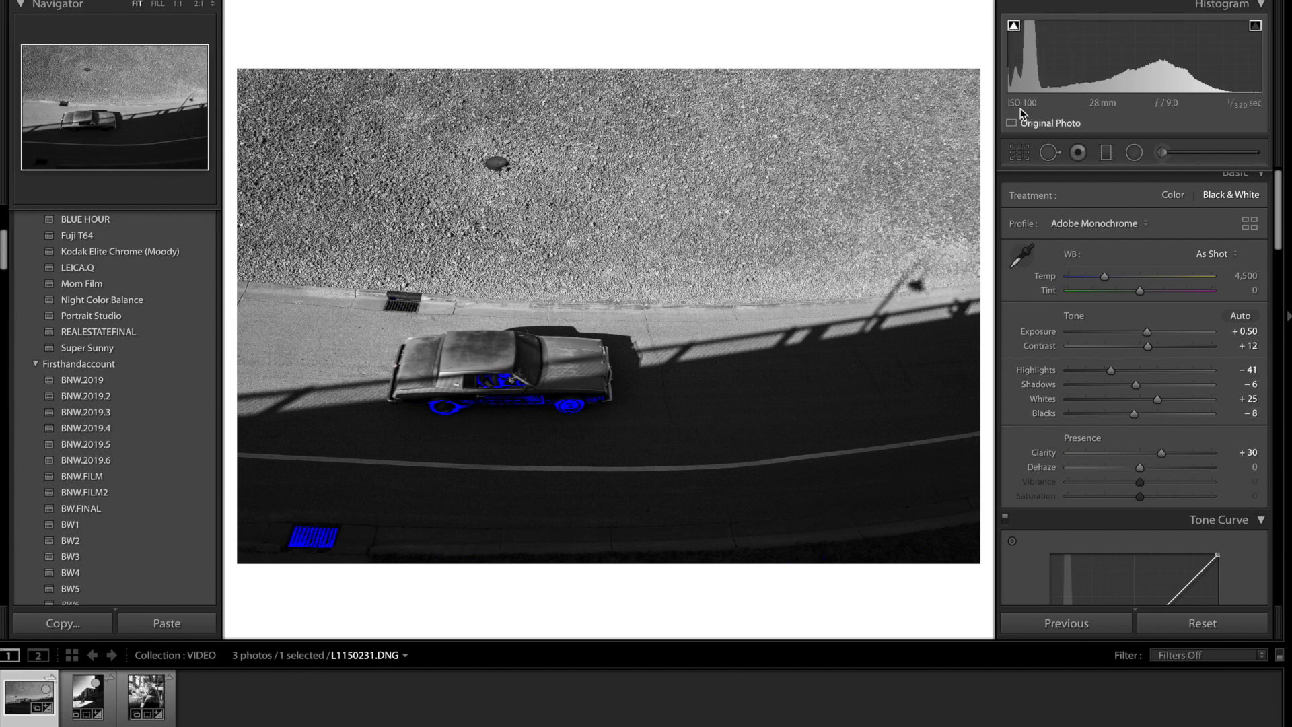
{"action": "left_click", "coordinate": [1013, 25]}
Shape the car photo's RGB tone curve into an S: lift the black point, midtones and highlights slightly, and lower the shadows
{"action": "scroll", "coordinate": [1062, 552], "scroll_direction": "down", "scroll_amount": 4}
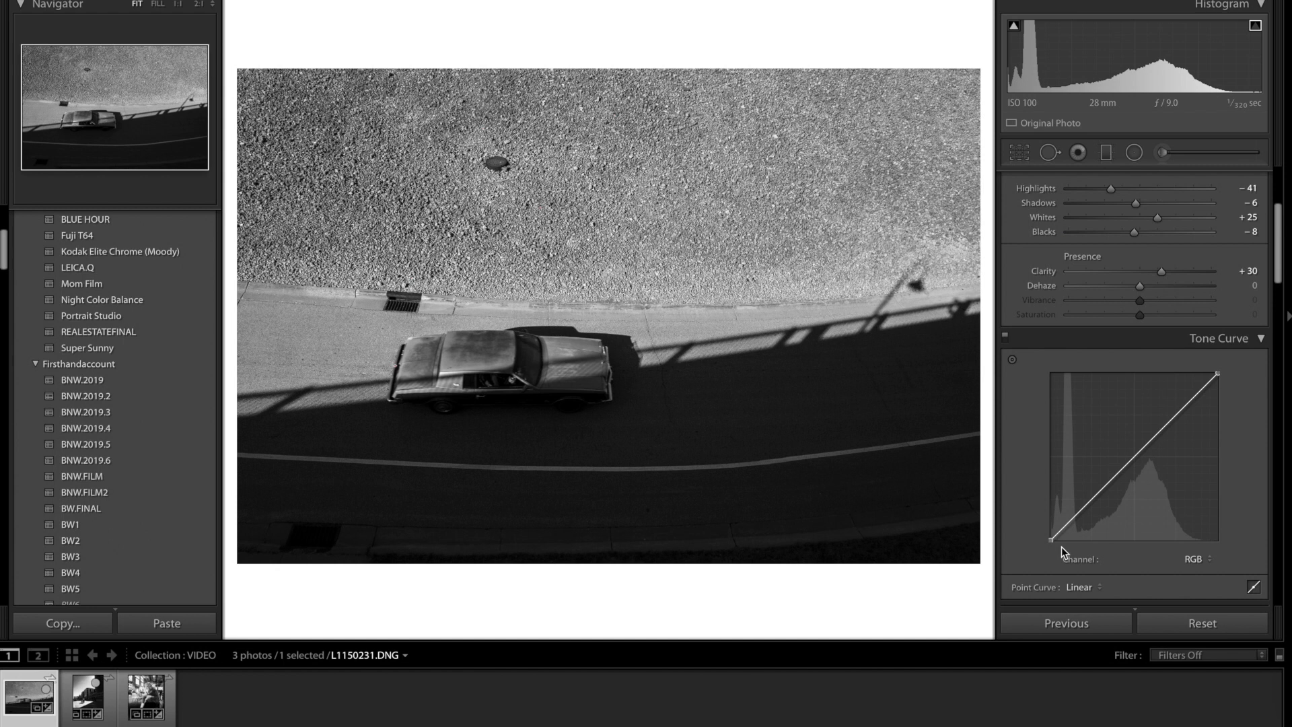
{"action": "left_click_drag", "start_coordinate": [1049, 537], "coordinate": [1047, 535]}
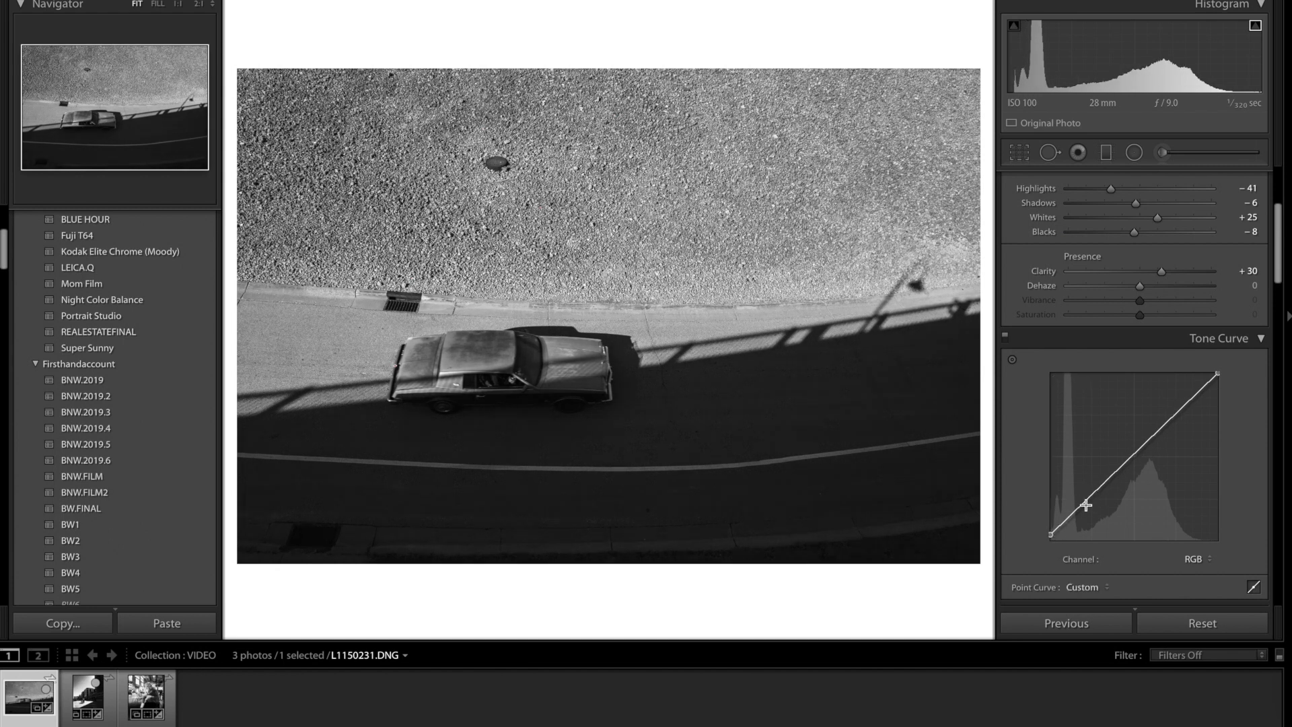
{"action": "left_click_drag", "start_coordinate": [1129, 455], "coordinate": [1128, 451]}
{"action": "left_click_drag", "start_coordinate": [1185, 399], "coordinate": [1186, 392]}
{"action": "left_click_drag", "start_coordinate": [1082, 499], "coordinate": [1083, 505]}
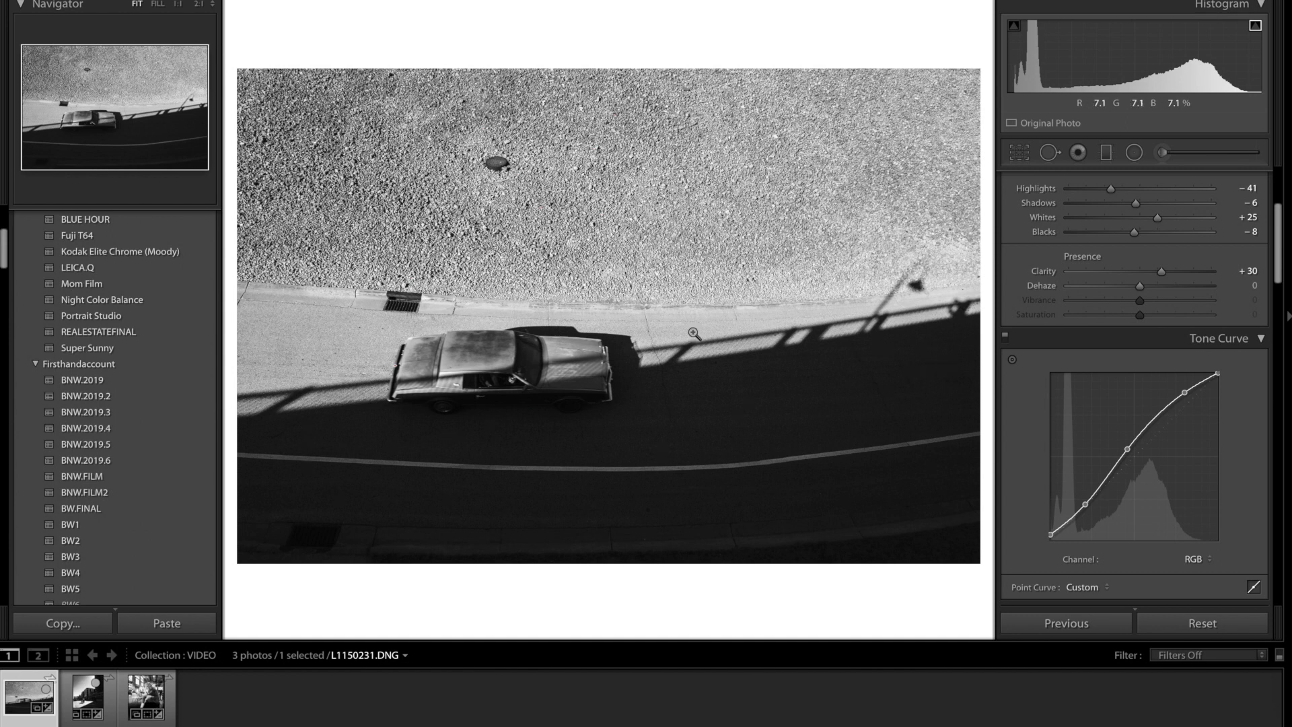
Add a radial filter centred on the car with Exposure −0.44 and Highlights −23, keeping Feather at 50
{"action": "scroll", "coordinate": [1136, 177], "scroll_direction": "up", "scroll_amount": 3}
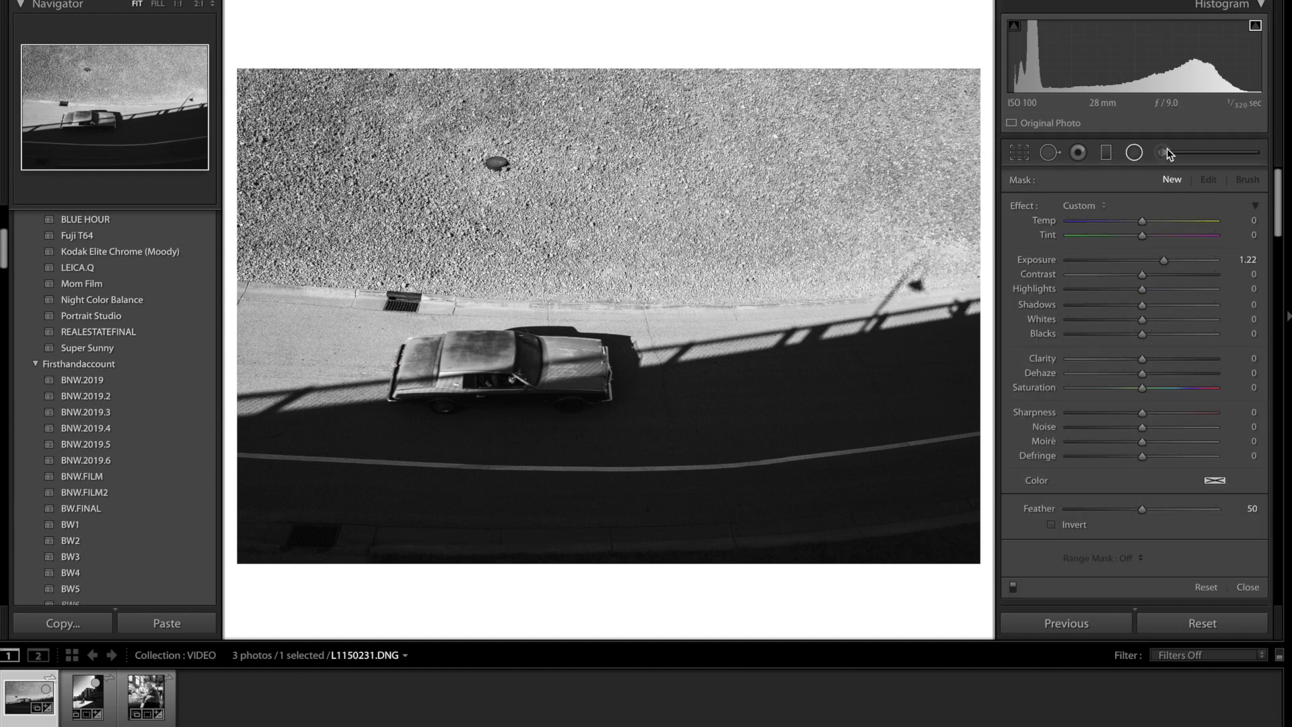
{"action": "left_click_drag", "start_coordinate": [457, 360], "coordinate": [628, 475]}
{"action": "left_click_drag", "start_coordinate": [470, 368], "coordinate": [529, 368]}
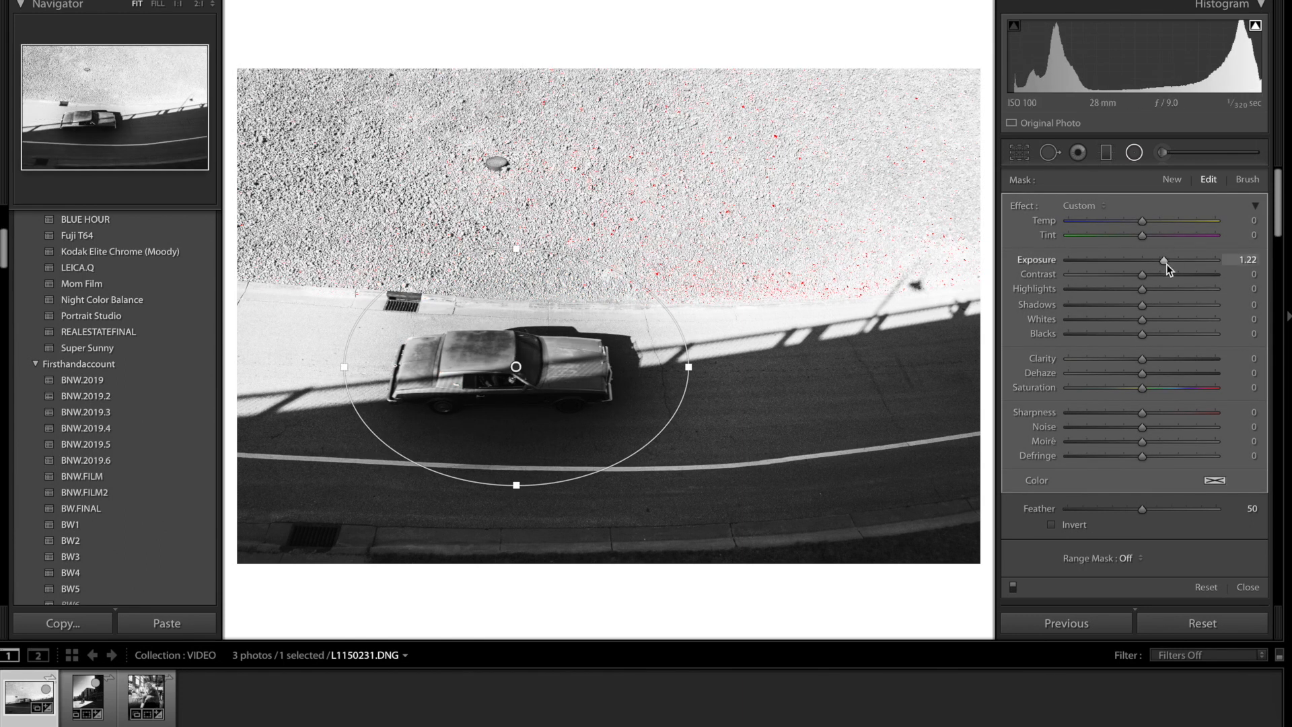
{"action": "left_click_drag", "start_coordinate": [1166, 264], "coordinate": [1132, 263]}
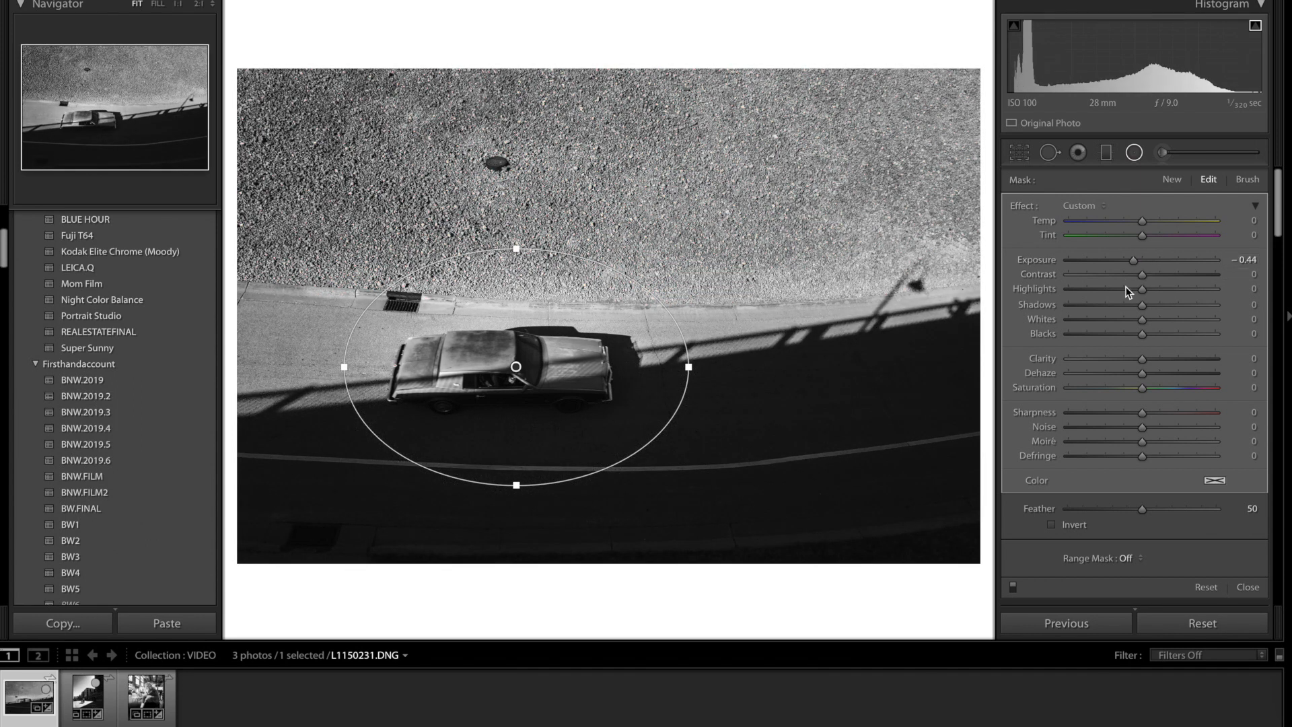
{"action": "left_click", "coordinate": [1126, 288]}
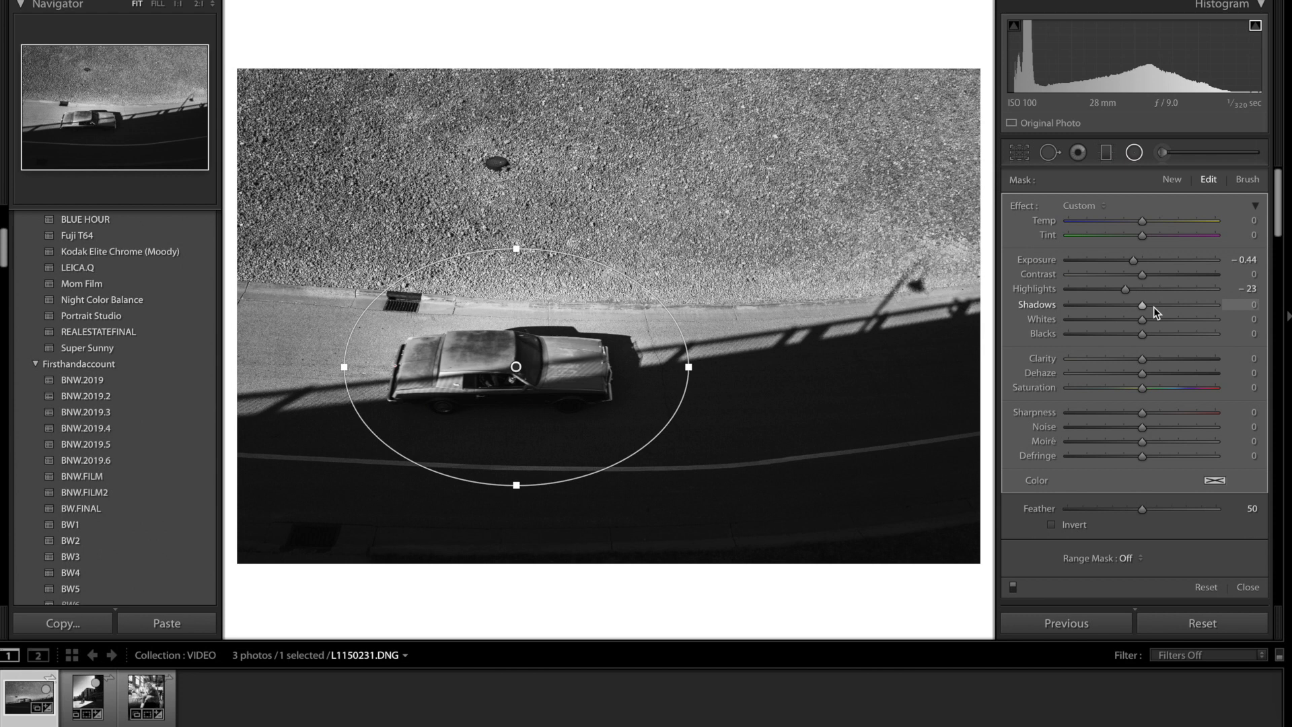
{"action": "key", "text": "shift+m"}
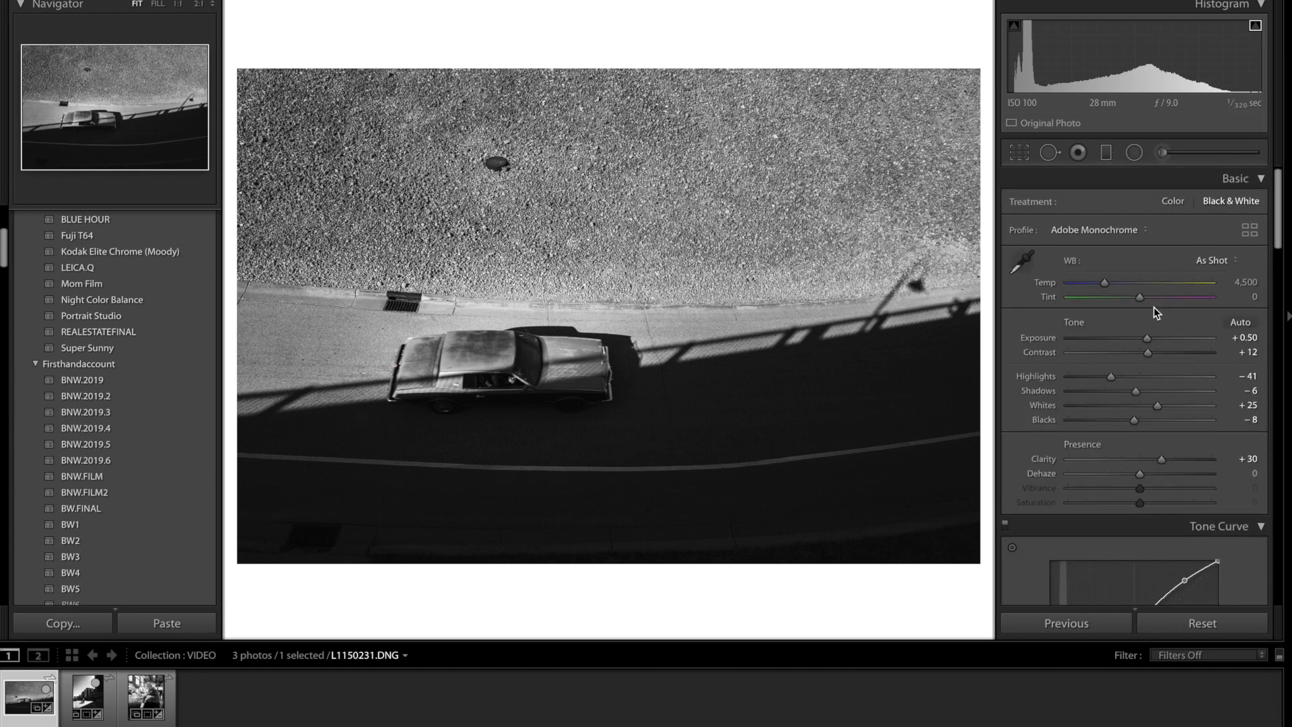
Set the car photo's Whites to +54 and fine-tune the white point at the upper end of its tone curve
{"action": "left_click_drag", "start_coordinate": [1157, 405], "coordinate": [1182, 406]}
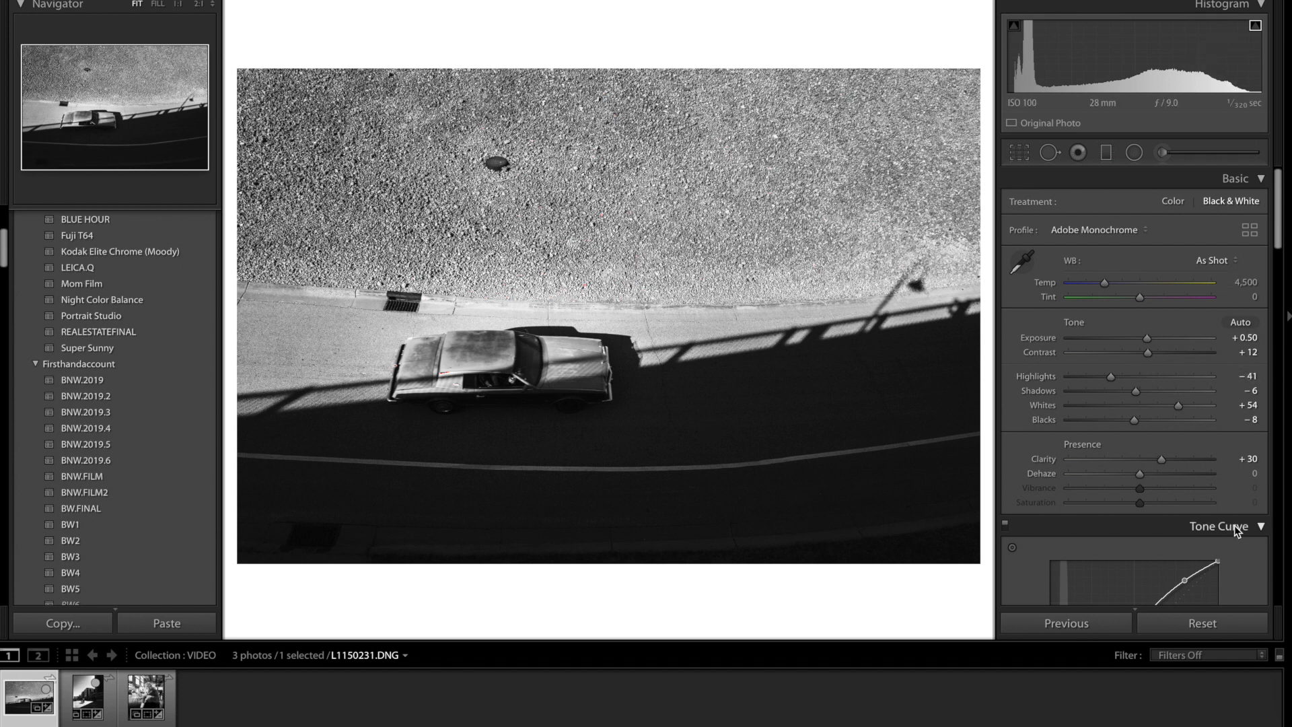
{"action": "left_click_drag", "start_coordinate": [1218, 561], "coordinate": [1226, 556]}
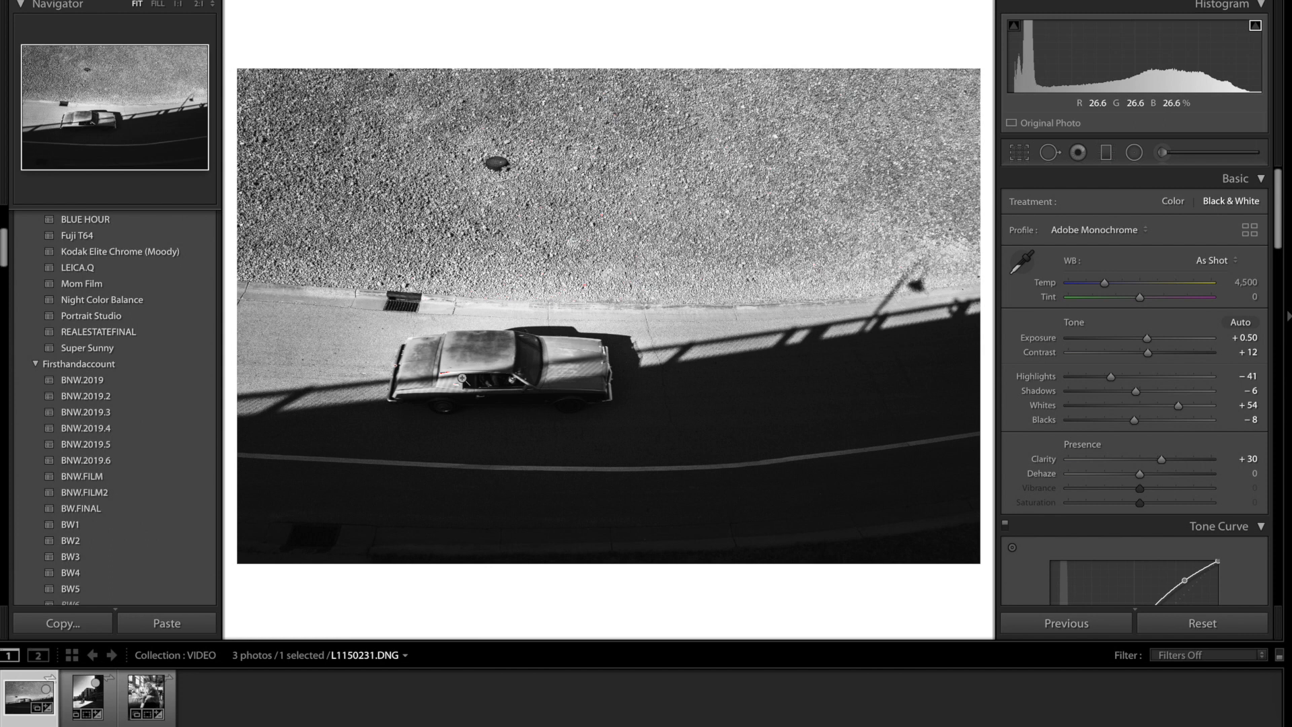
{"action": "left_click_drag", "start_coordinate": [1218, 561], "coordinate": [1220, 564]}
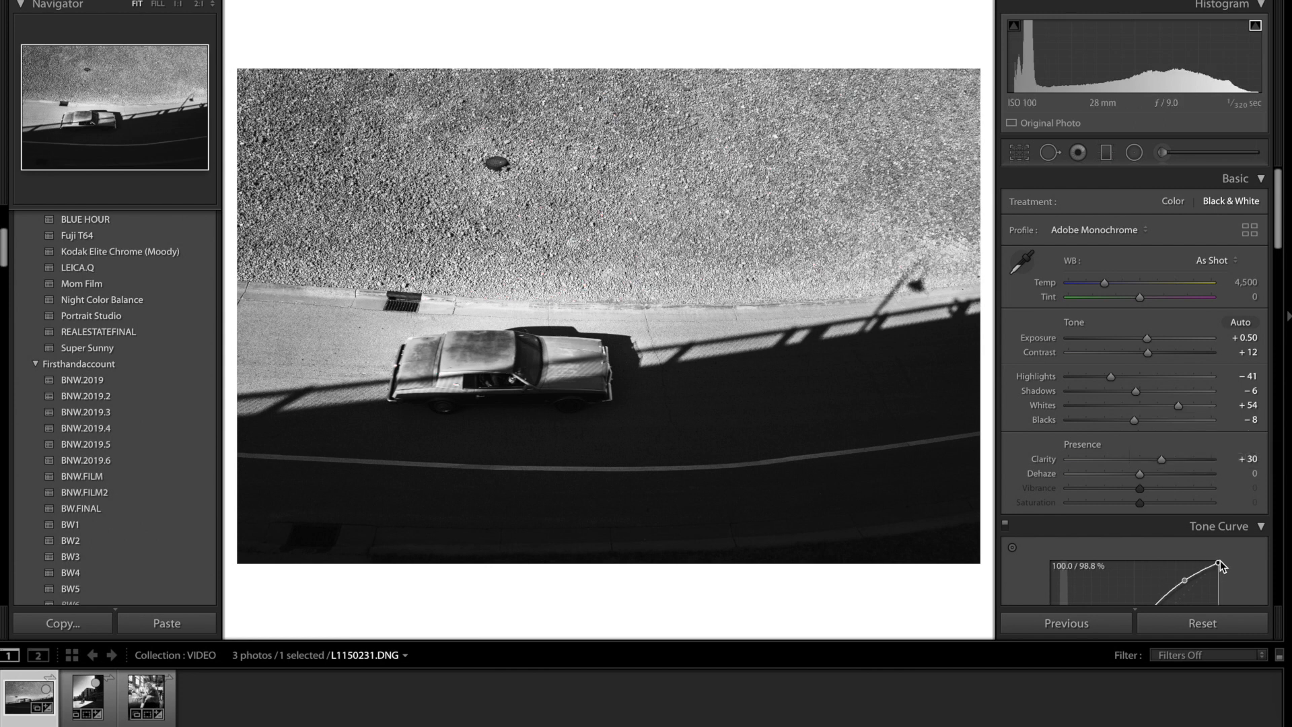
{"action": "scroll", "coordinate": [1240, 559], "scroll_direction": "down", "scroll_amount": 3}
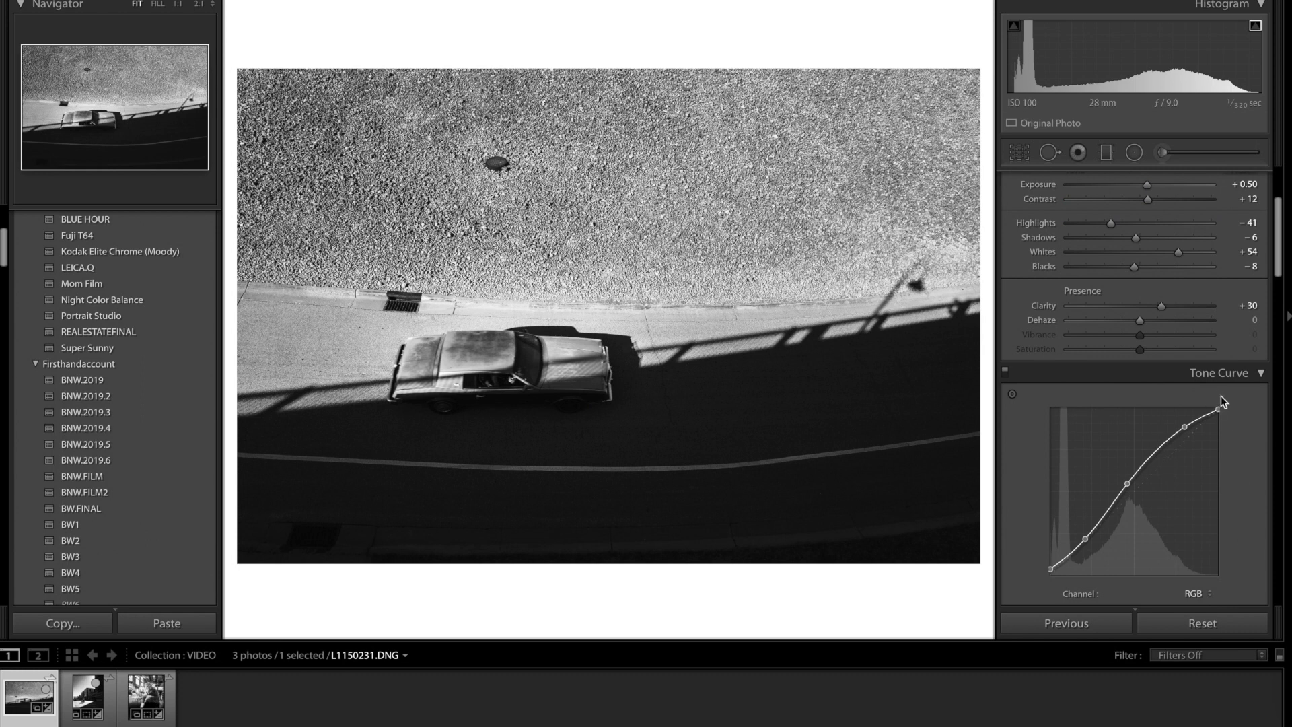
{"action": "left_click_drag", "start_coordinate": [1219, 406], "coordinate": [1219, 398]}
Open the bar photo L1270445.DNG, reset its edits and switch its treatment to Black & White
{"action": "left_click", "coordinate": [148, 698]}
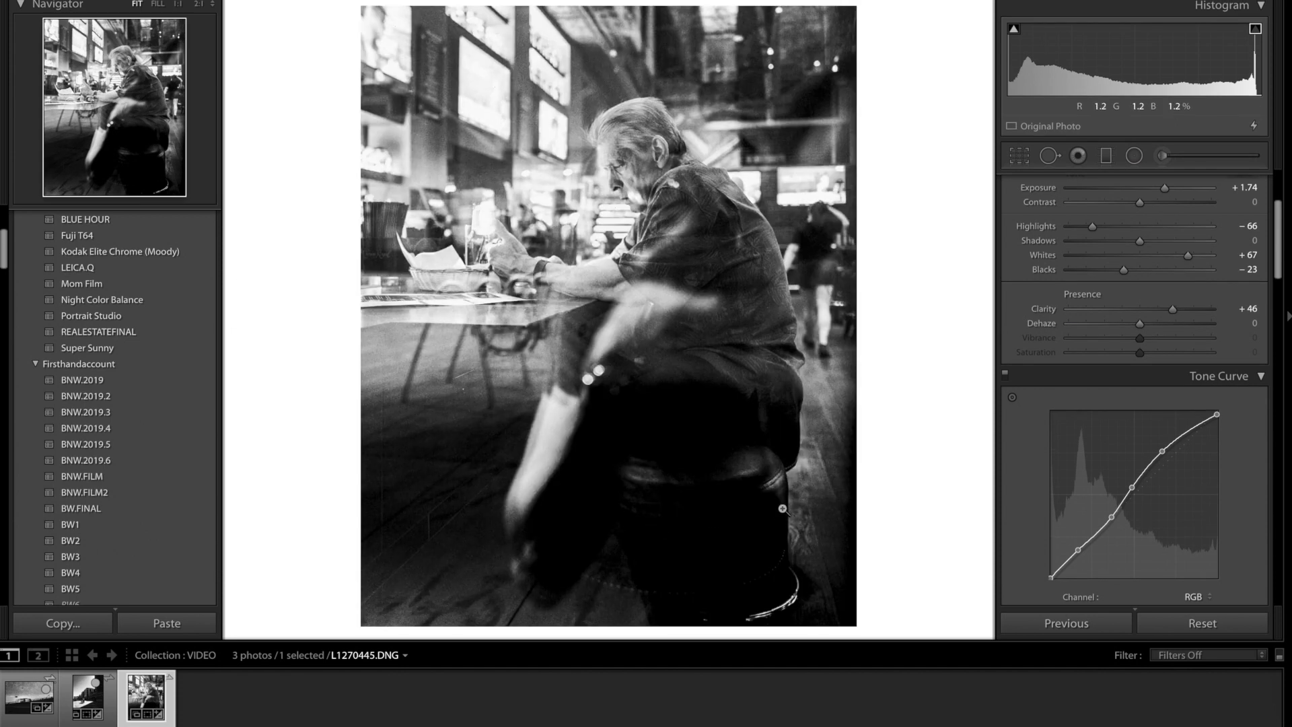
{"action": "key", "text": "ctrl+shift+r"}
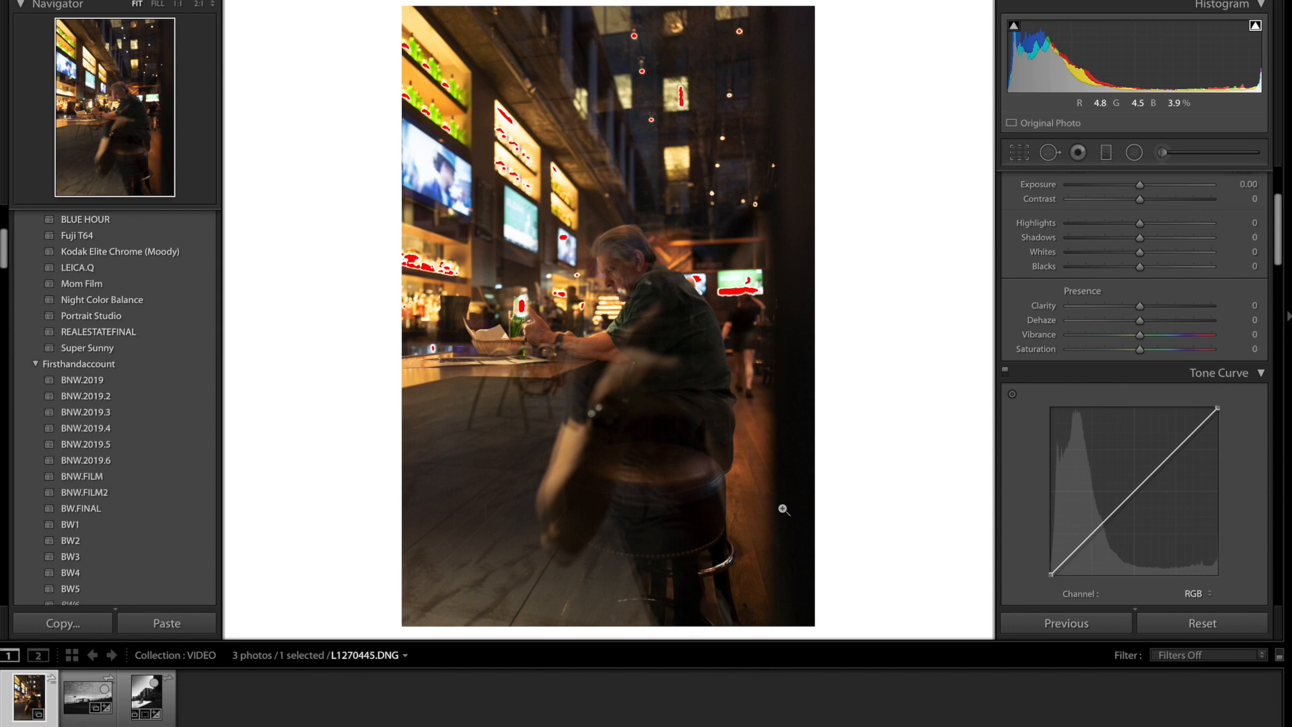
{"action": "key", "text": "ctrl+z"}
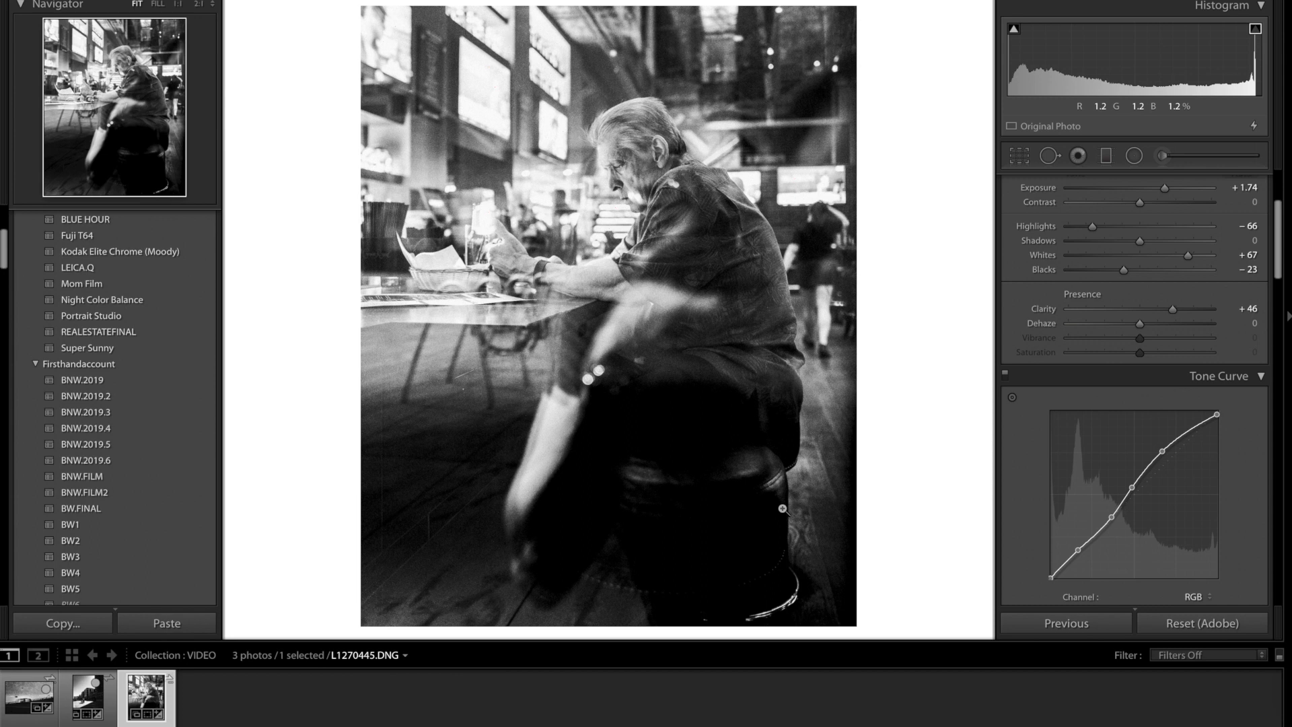
{"action": "key", "text": "ctrl+shift+r"}
{"action": "scroll", "coordinate": [1209, 288], "scroll_direction": "up", "scroll_amount": 5}
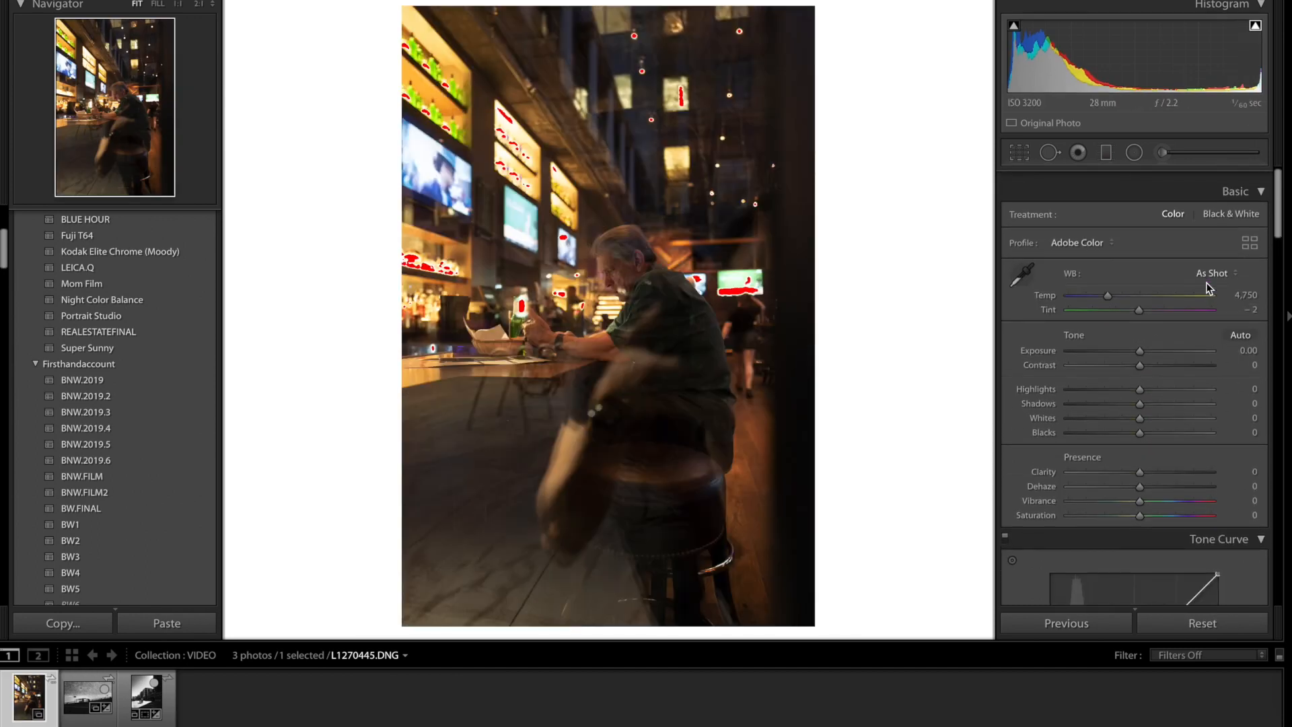
{"action": "left_click", "coordinate": [1218, 202]}
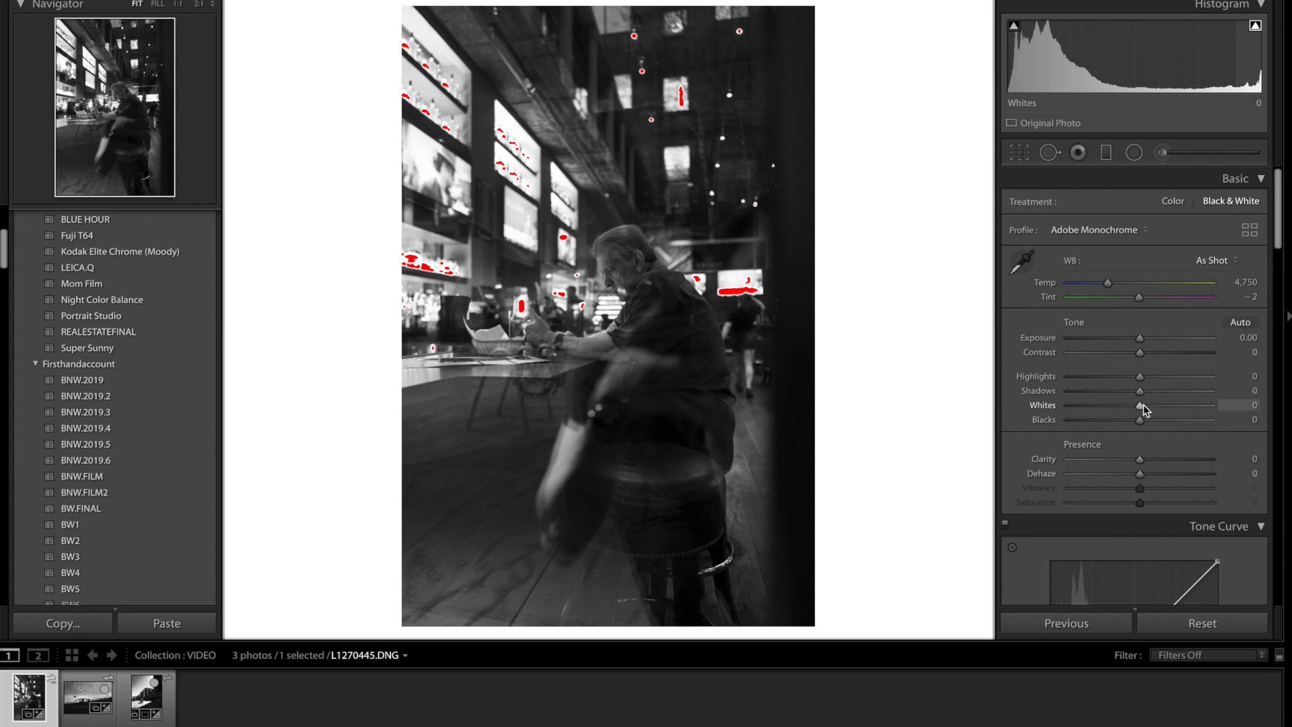
Set the bar photo's Exposure to +1.05 and toggle the highlight clipping overlay to check the bright areas, leaving it on
{"action": "left_click_drag", "start_coordinate": [1140, 339], "coordinate": [1156, 339]}
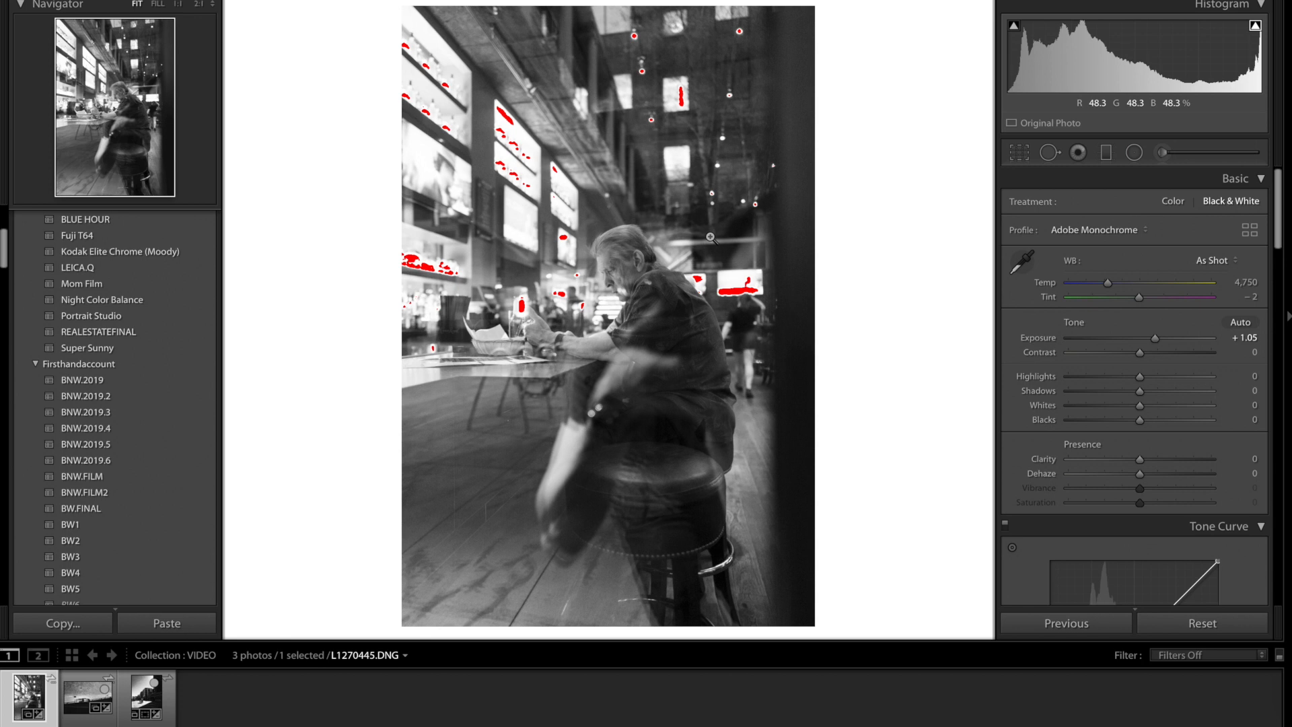
{"action": "left_click", "coordinate": [1254, 28]}
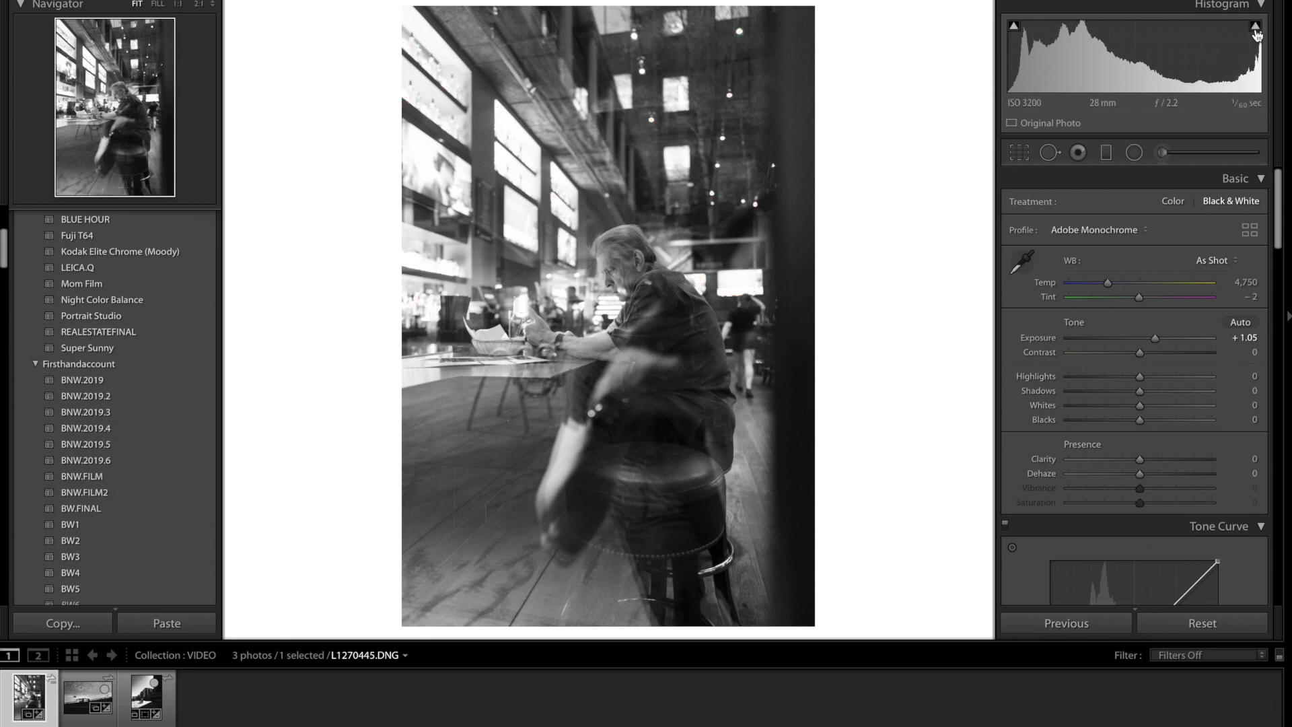
{"action": "left_click", "coordinate": [1255, 28]}
{"action": "left_click", "coordinate": [1256, 29]}
{"action": "left_click", "coordinate": [1256, 29]}
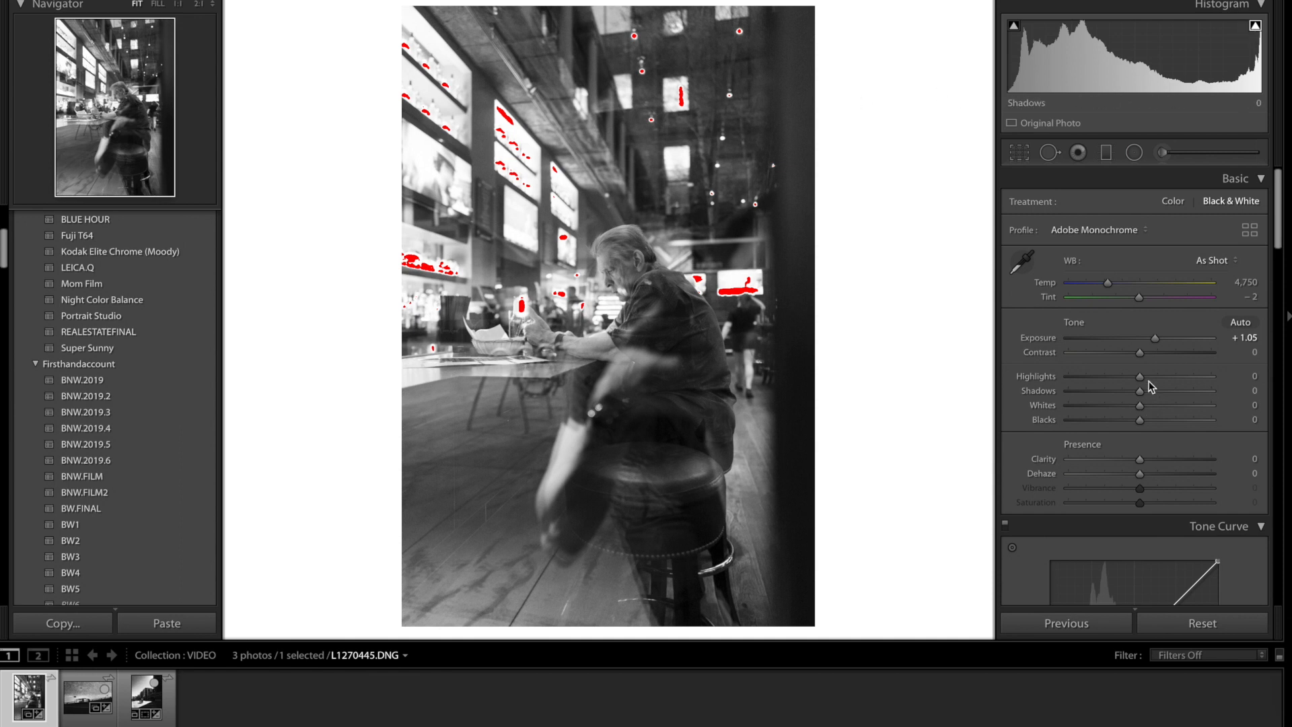
Set the bar photo's Contrast to +16, Blacks to +29, Shadows to +6 and Highlights to −19
{"action": "left_click_drag", "start_coordinate": [1145, 353], "coordinate": [1150, 354]}
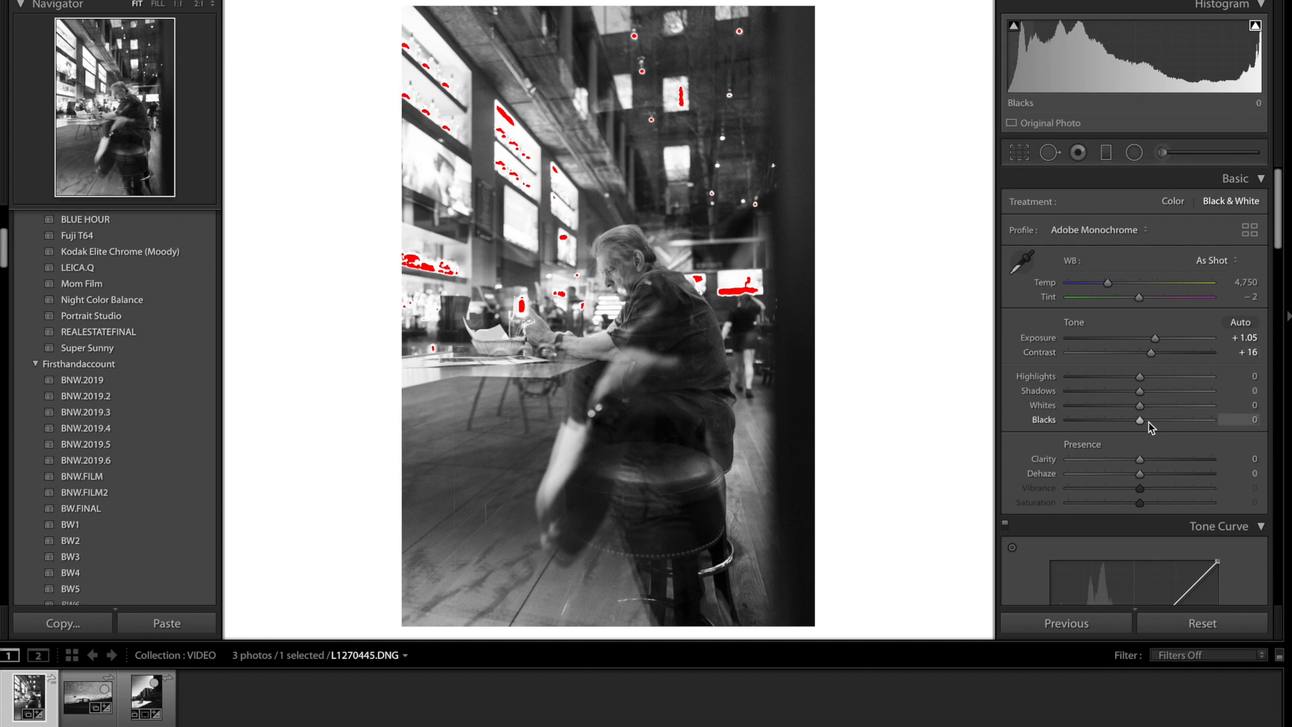
{"action": "left_click_drag", "start_coordinate": [1135, 424], "coordinate": [1161, 419]}
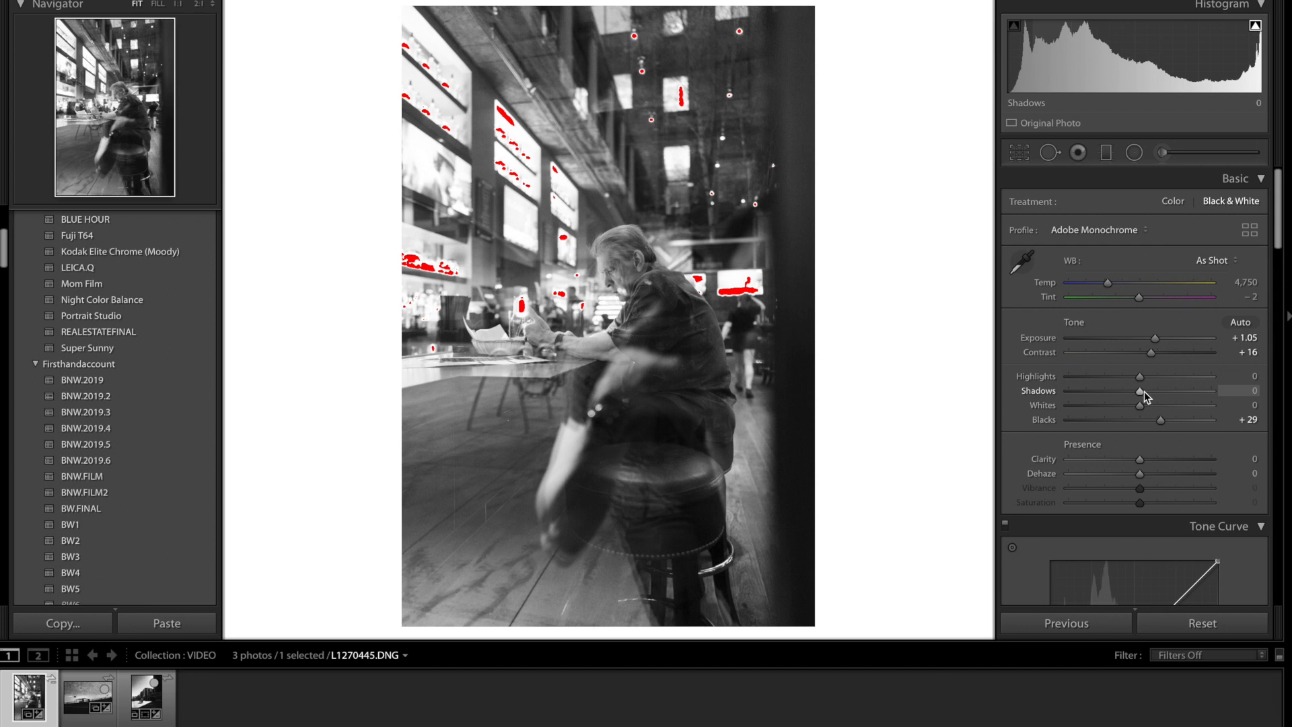
{"action": "left_click_drag", "start_coordinate": [1144, 390], "coordinate": [1125, 377]}
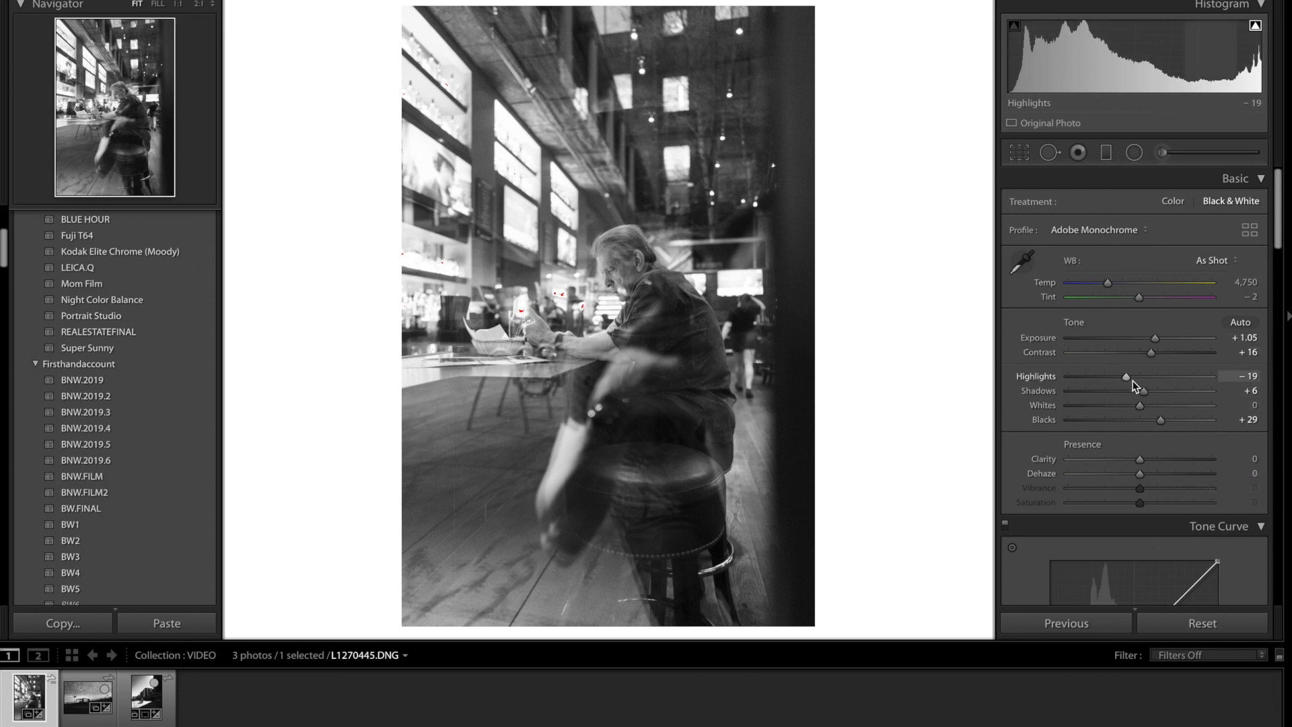
Set the bar photo's Clarity to +23 and Dehaze to +16
{"action": "scroll", "coordinate": [1135, 377], "scroll_direction": "down", "scroll_amount": 2}
{"action": "scroll", "coordinate": [1133, 381], "scroll_direction": "down", "scroll_amount": 3}
{"action": "left_click_drag", "start_coordinate": [1139, 381], "coordinate": [1155, 382]}
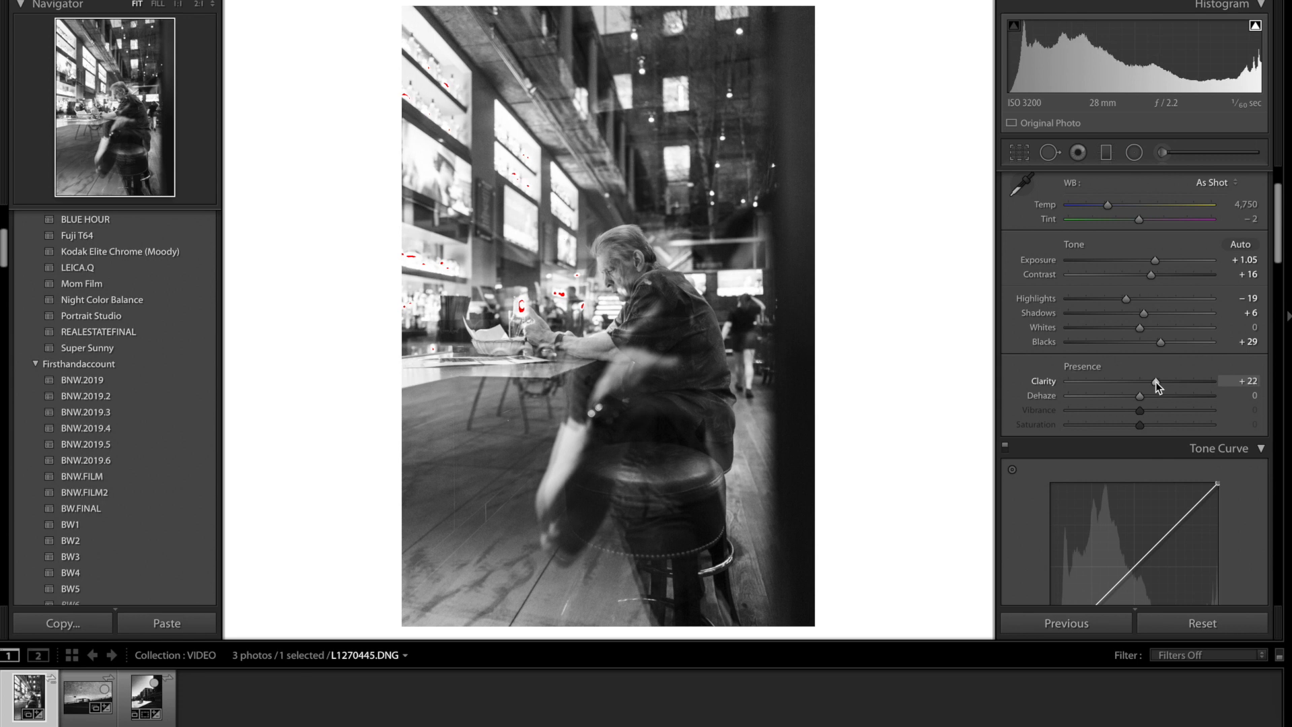
{"action": "left_click_drag", "start_coordinate": [1152, 398], "coordinate": [1152, 401]}
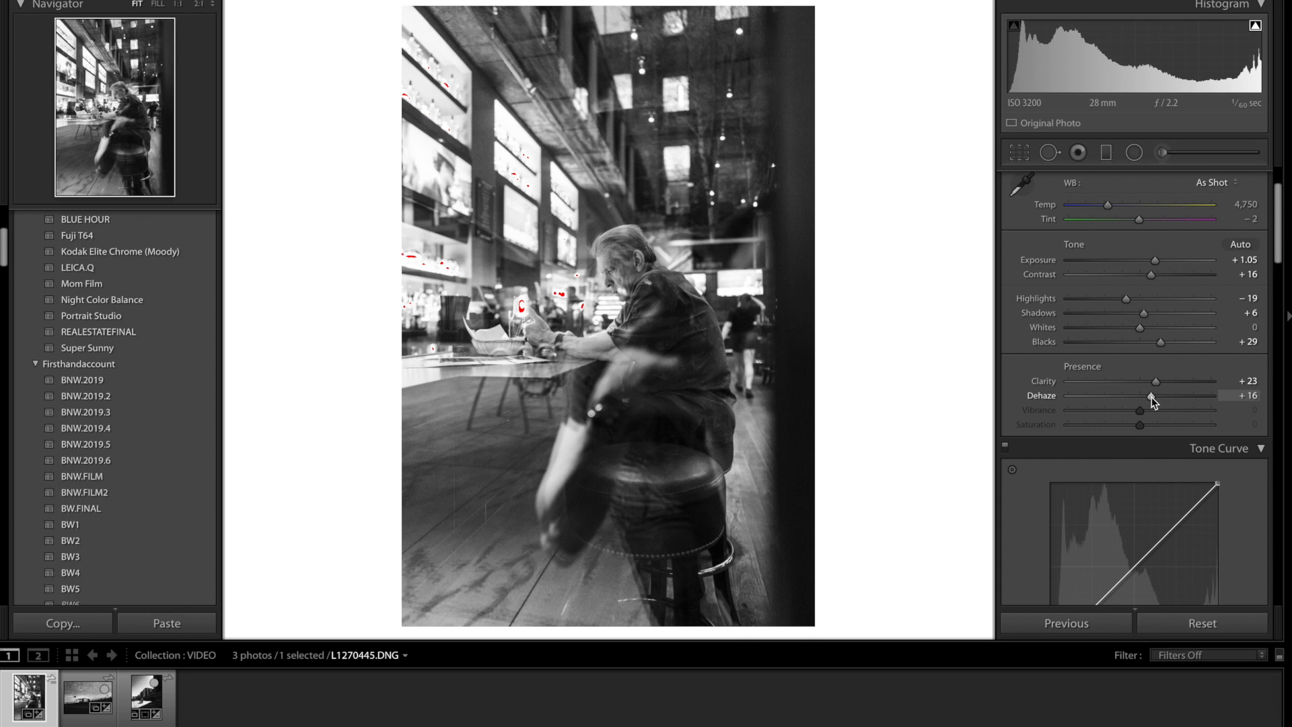
Shape the bar photo's tone curve with a raised black point, lifted midtones, anchored highlights and lowered shadows, and check the man's face up close
{"action": "scroll", "coordinate": [1144, 418], "scroll_direction": "down", "scroll_amount": 5}
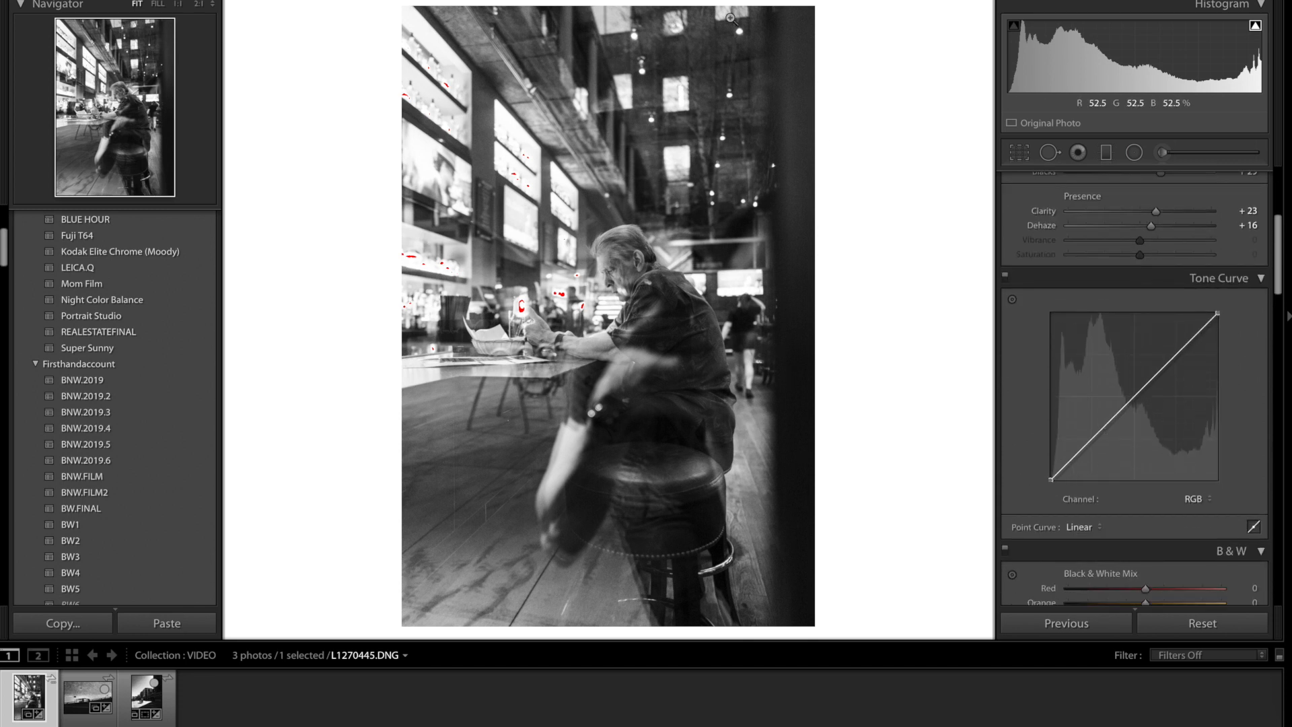
{"action": "left_click_drag", "start_coordinate": [1049, 479], "coordinate": [1047, 476]}
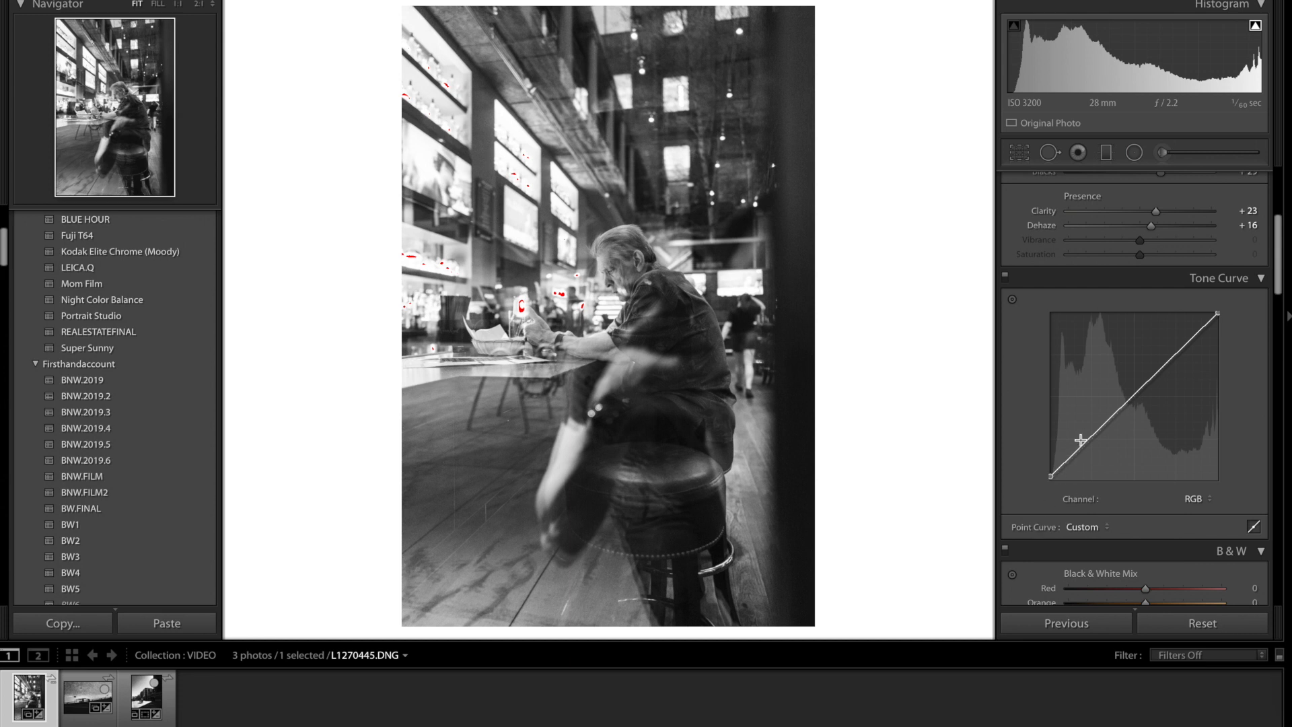
{"action": "left_click_drag", "start_coordinate": [1129, 399], "coordinate": [1127, 393]}
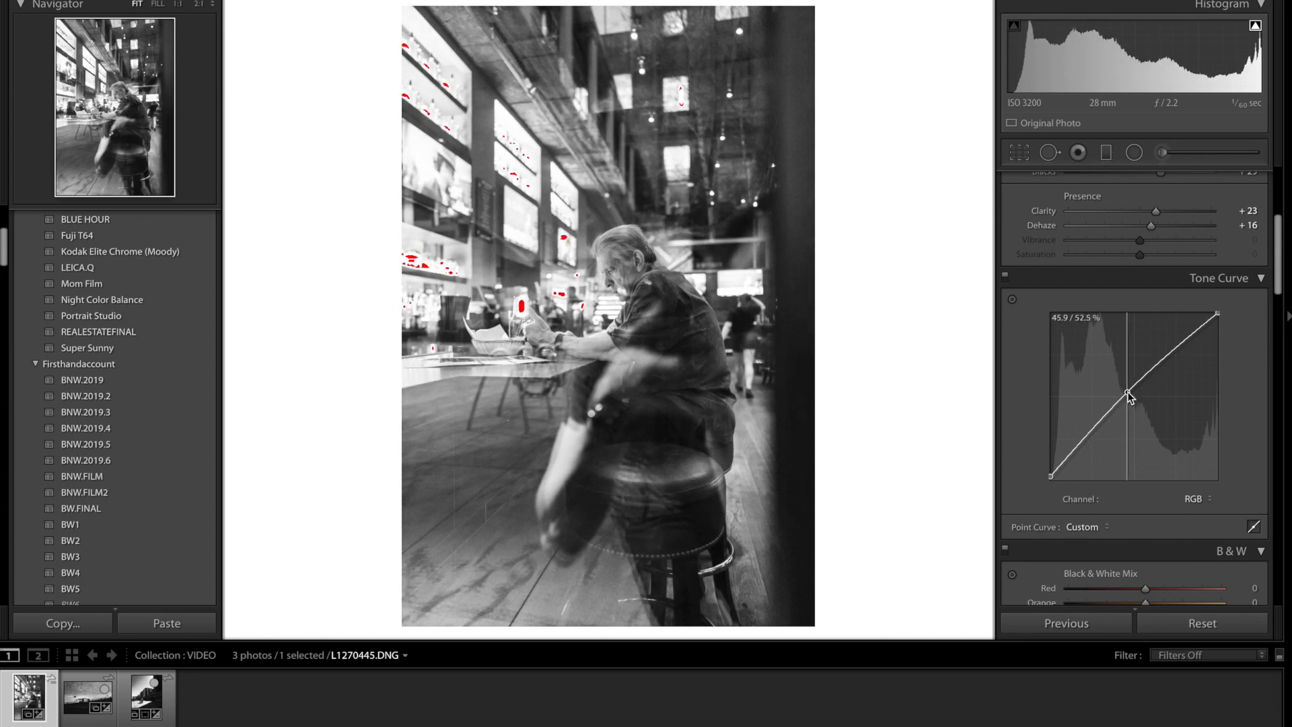
{"action": "left_click_drag", "start_coordinate": [1186, 341], "coordinate": [1190, 341]}
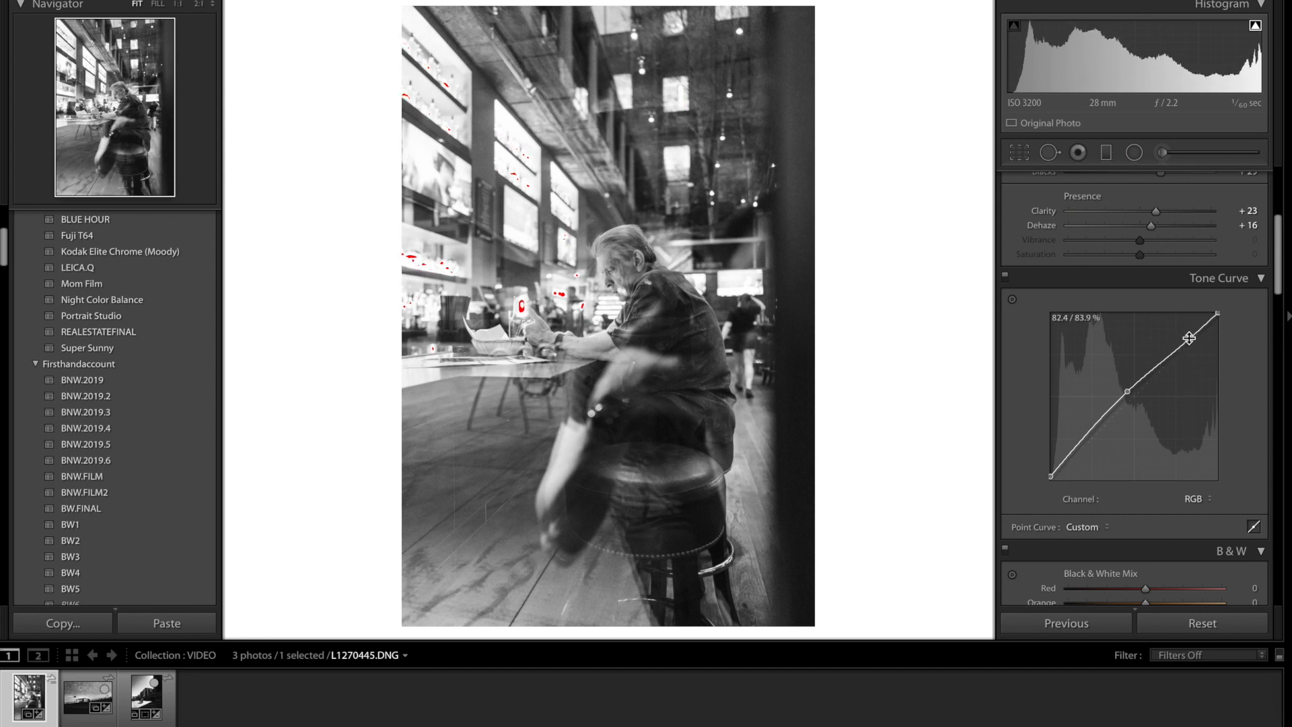
{"action": "left_click_drag", "start_coordinate": [1071, 451], "coordinate": [1078, 459]}
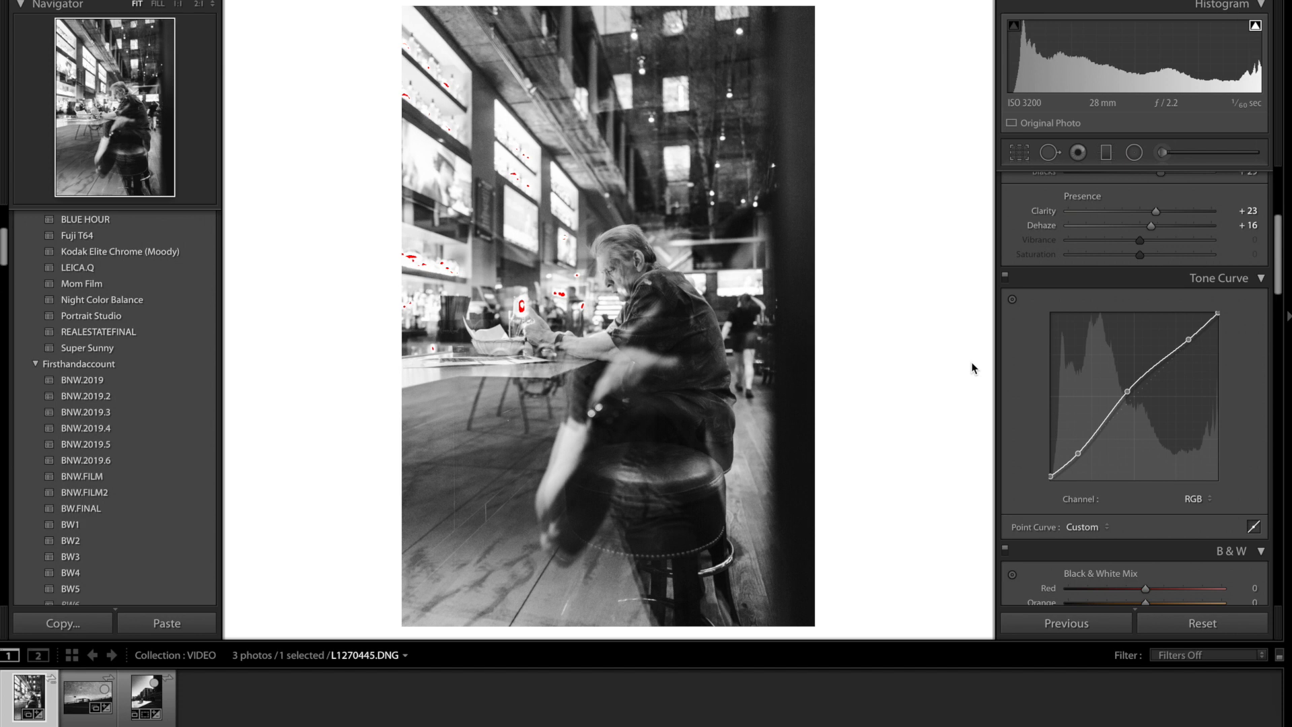
{"action": "left_click", "coordinate": [606, 279]}
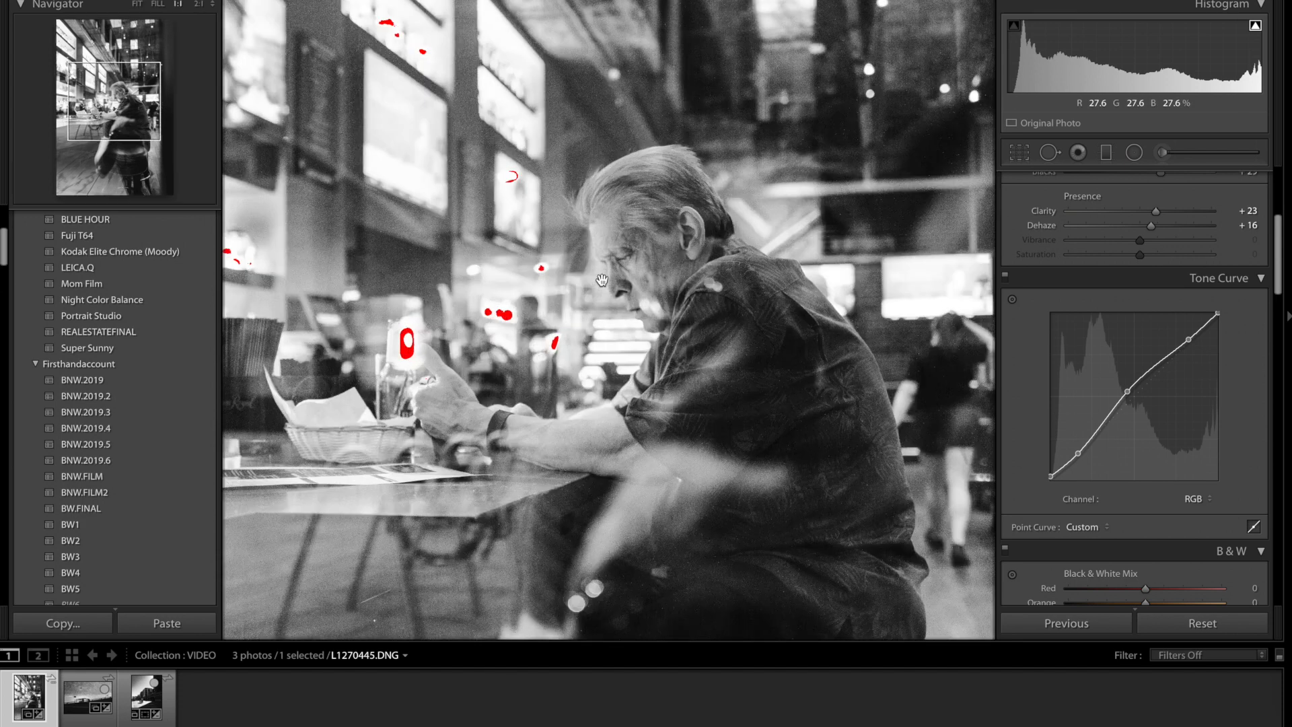
{"action": "left_click", "coordinate": [640, 306]}
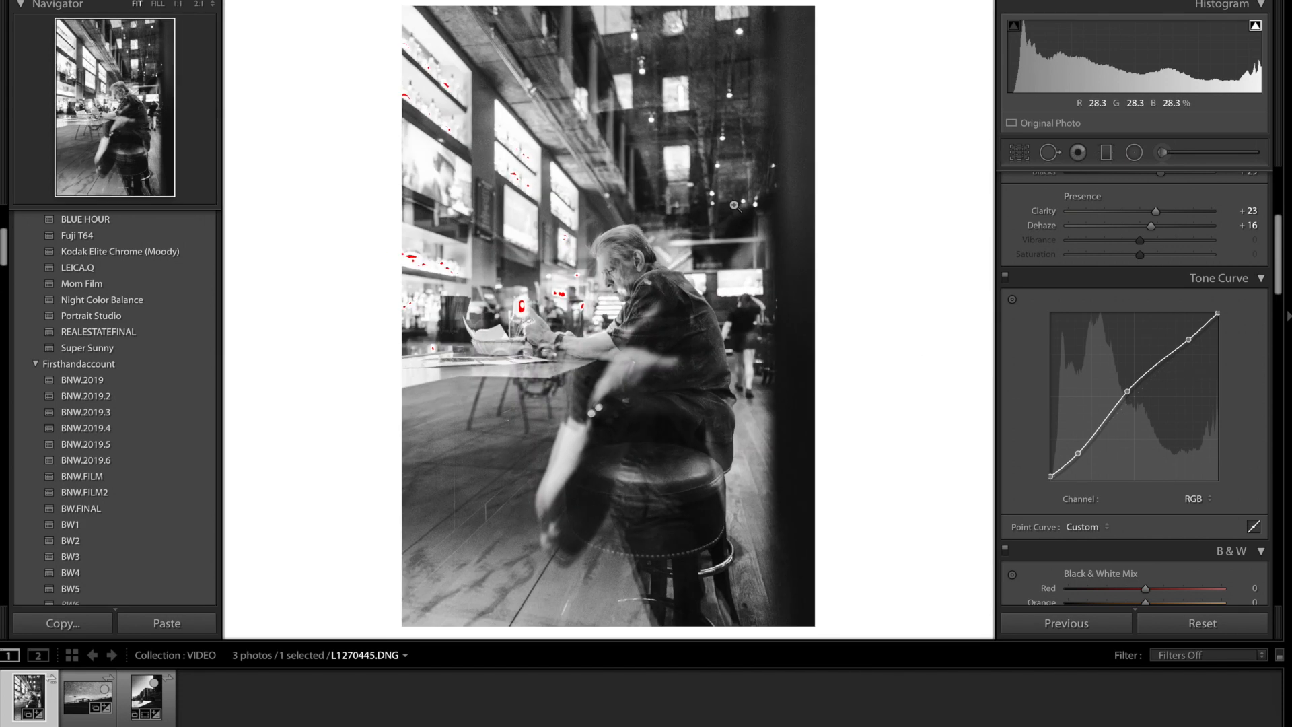
Auto-straighten the bar photo and crop it to a 4 x 5 / 8 x 10 aspect, framed tighter around the seated man
{"action": "left_click", "coordinate": [1019, 153]}
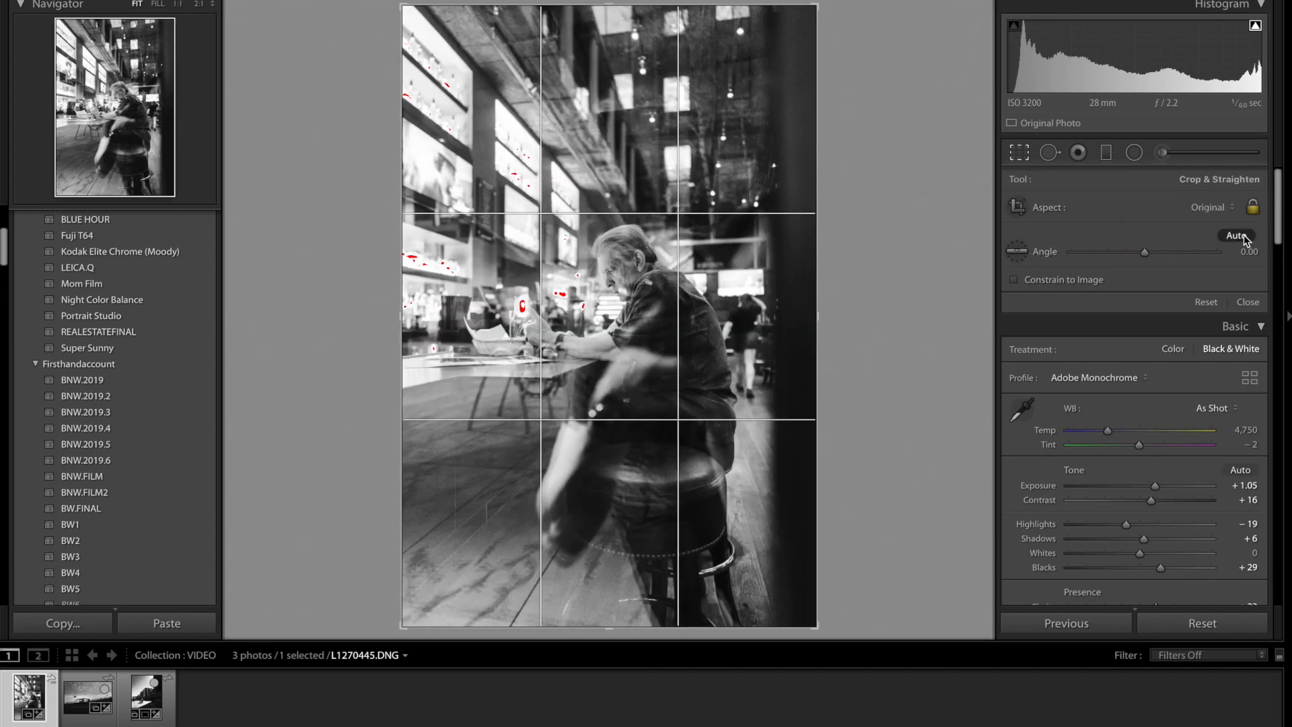
{"action": "left_click", "coordinate": [1243, 236]}
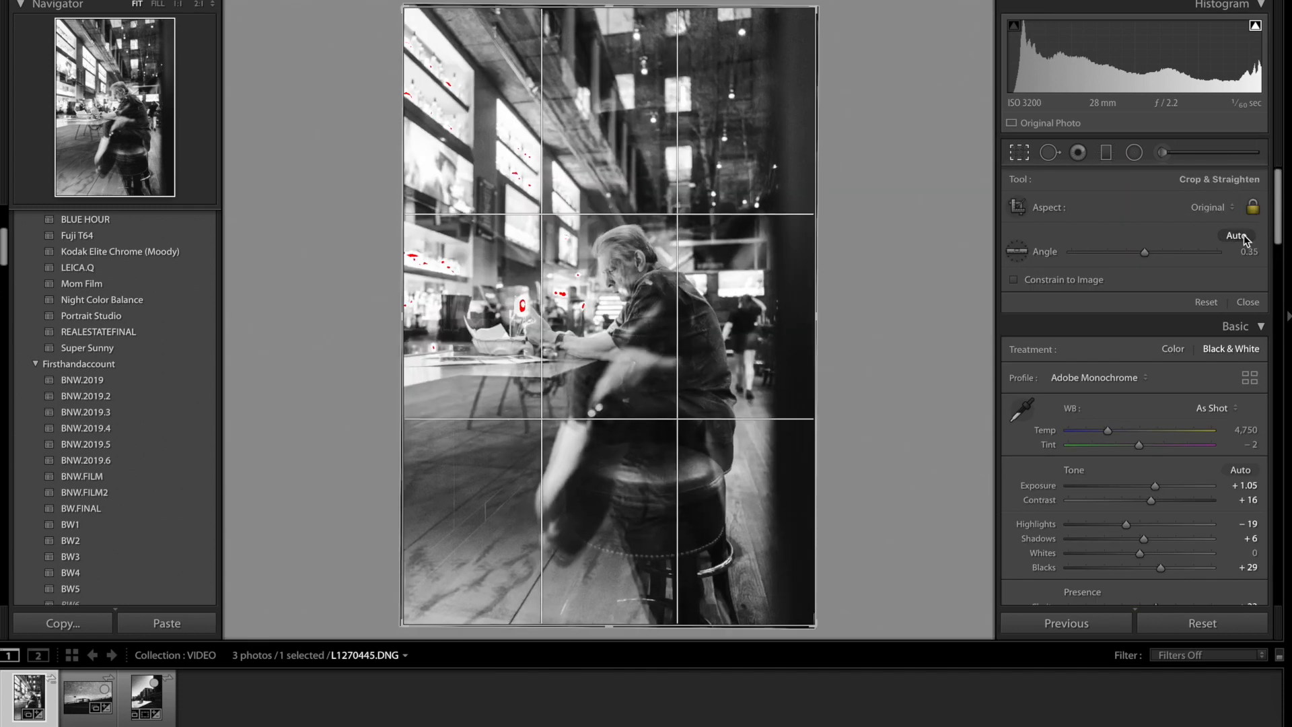
{"action": "left_click", "coordinate": [1213, 208]}
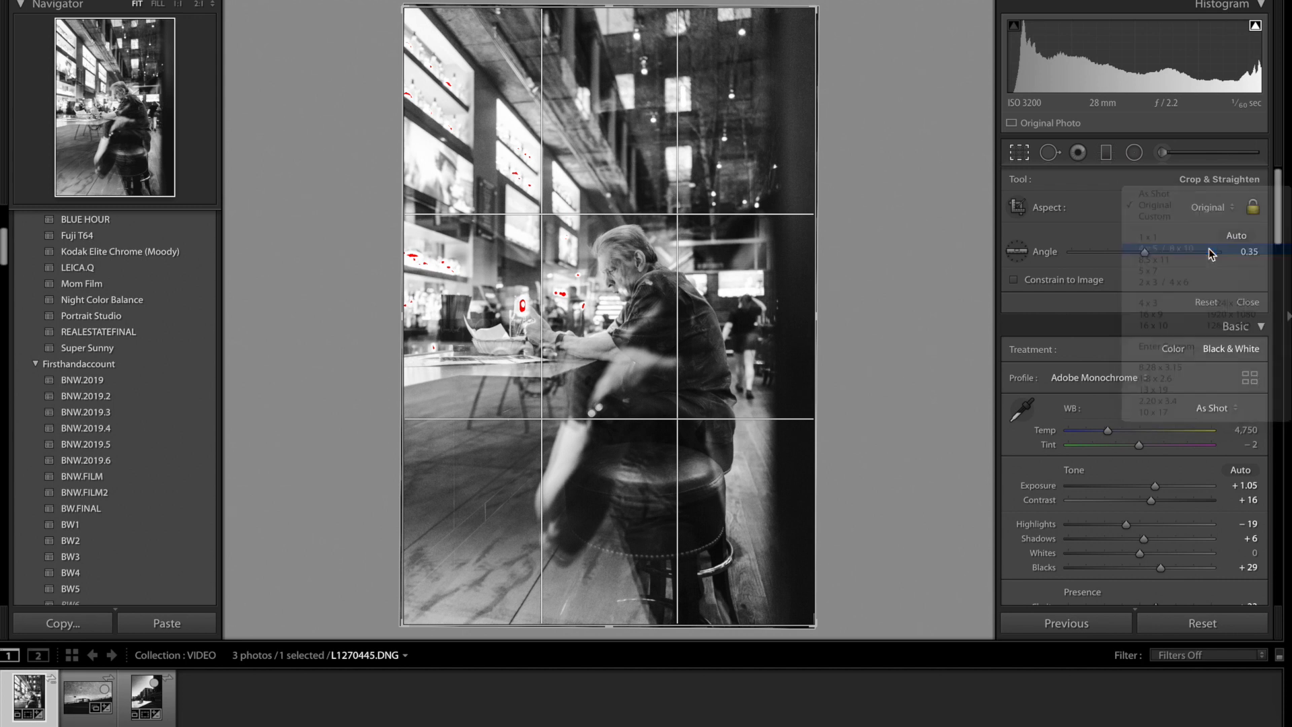
{"action": "left_click", "coordinate": [1211, 249]}
{"action": "left_click_drag", "start_coordinate": [402, 61], "coordinate": [446, 106]}
{"action": "left_click_drag", "start_coordinate": [604, 175], "coordinate": [587, 201]}
{"action": "key", "text": "Return"}
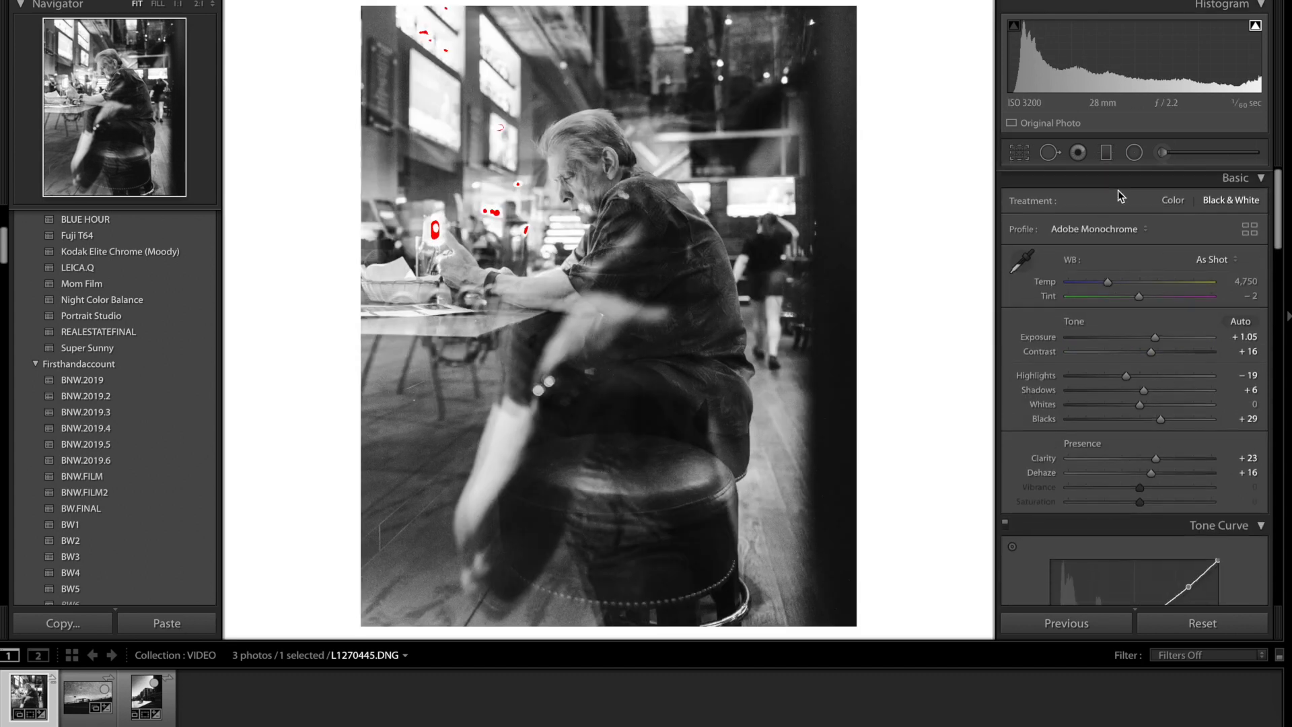
Add a Highlight Priority post-crop vignette to the bar photo with Amount −18
{"action": "scroll", "coordinate": [1137, 326], "scroll_direction": "down", "scroll_amount": 15}
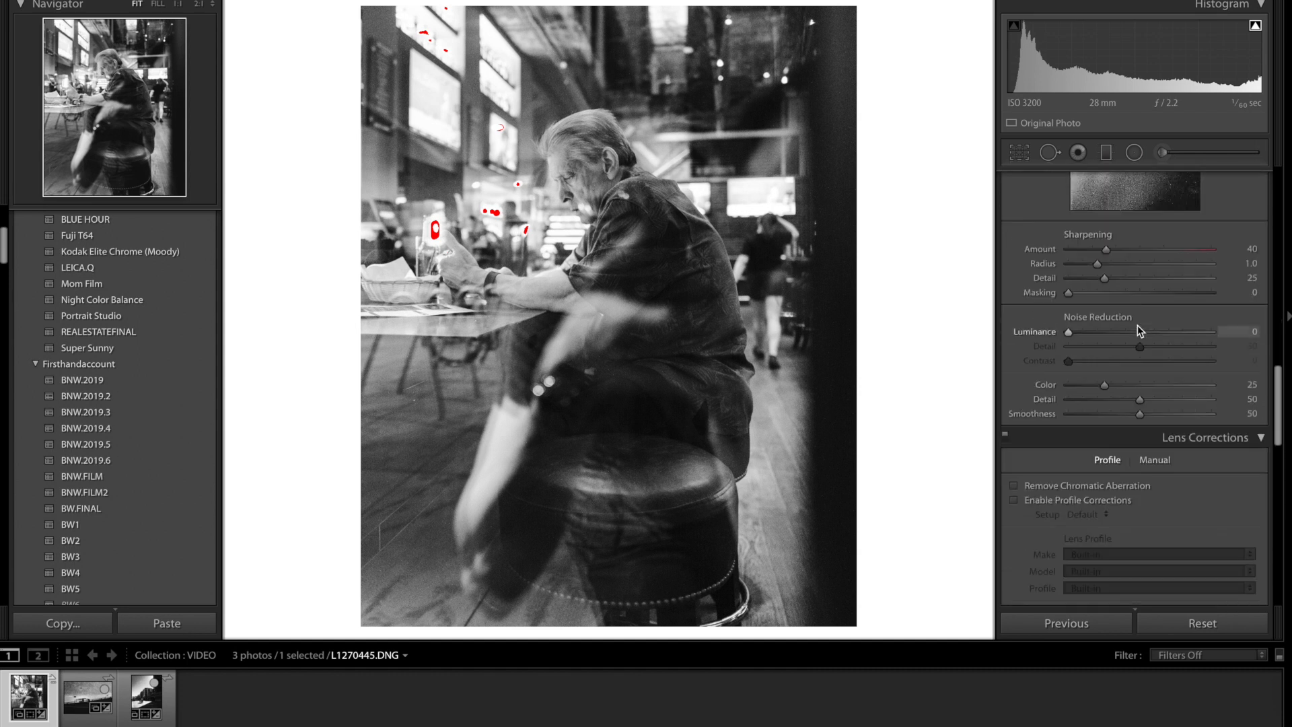
{"action": "scroll", "coordinate": [1138, 330], "scroll_direction": "down", "scroll_amount": 10}
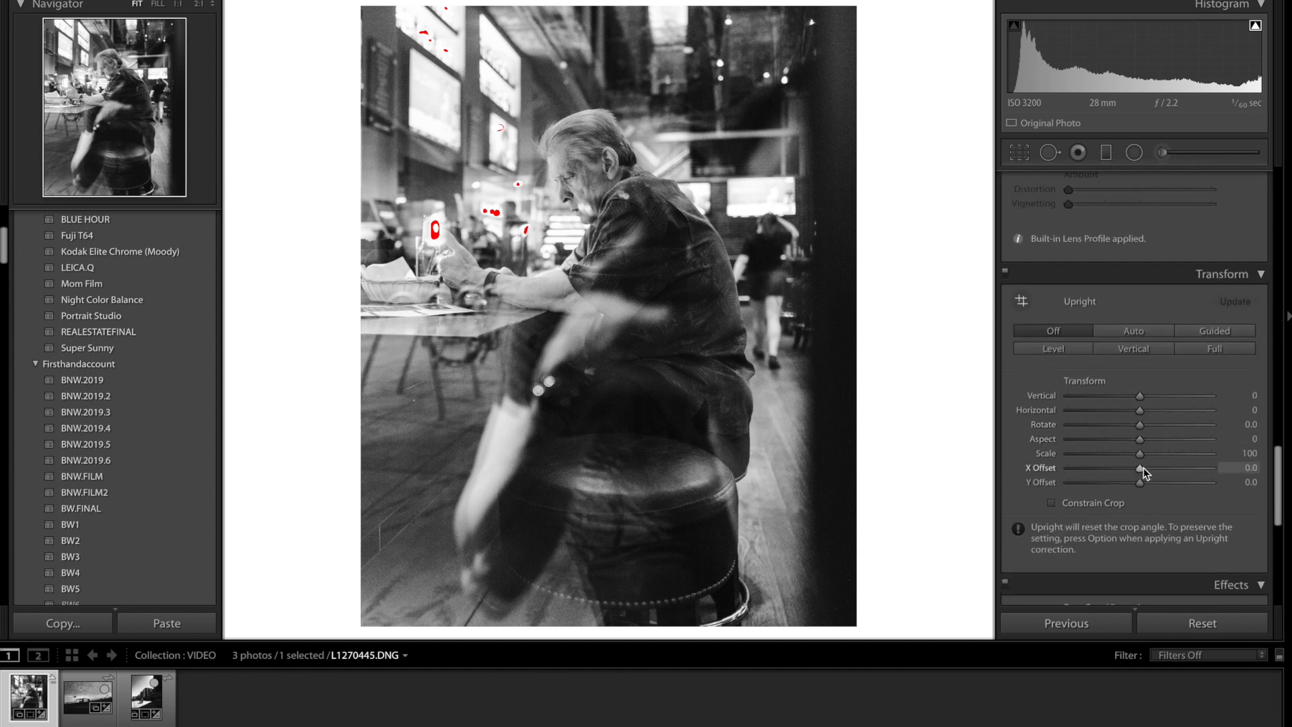
{"action": "scroll", "coordinate": [1143, 467], "scroll_direction": "down", "scroll_amount": 3}
{"action": "left_click_drag", "start_coordinate": [1139, 490], "coordinate": [1129, 493]}
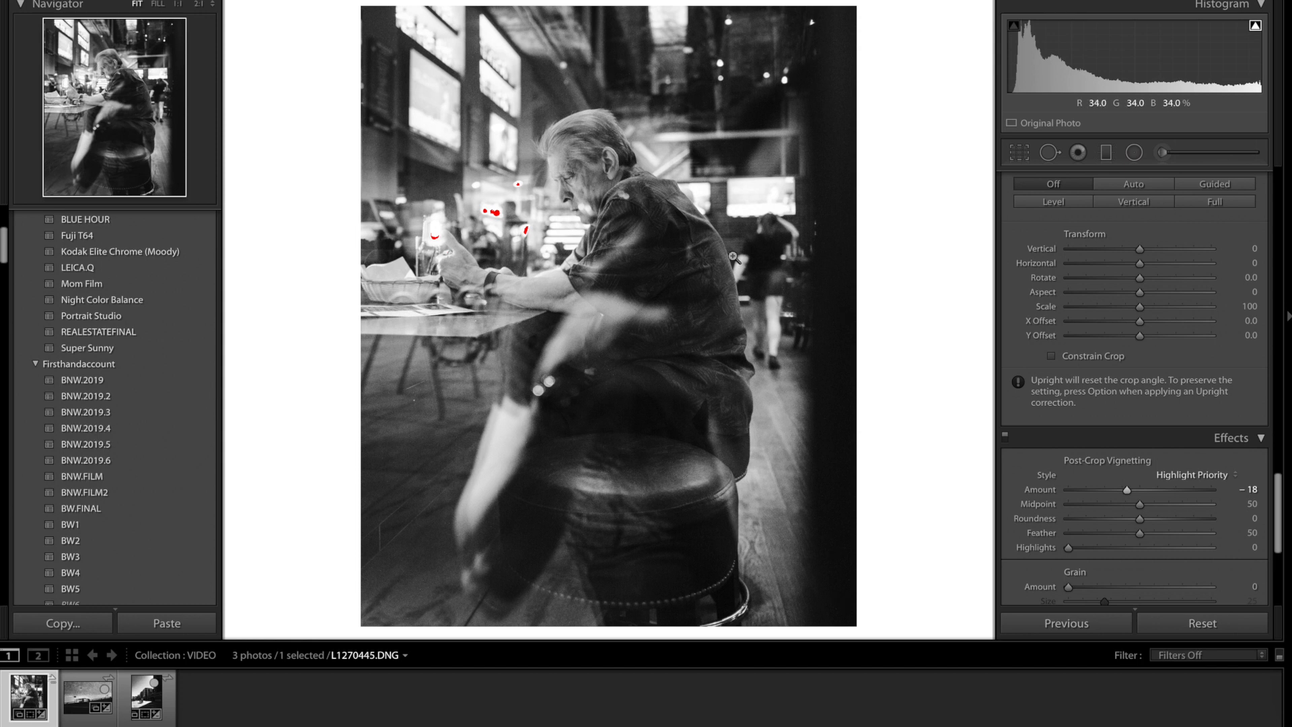
Raise the bar photo's Exposure to +1.30 and compare the edit with the unedited version
{"action": "scroll", "coordinate": [1144, 403], "scroll_direction": "up", "scroll_amount": 15}
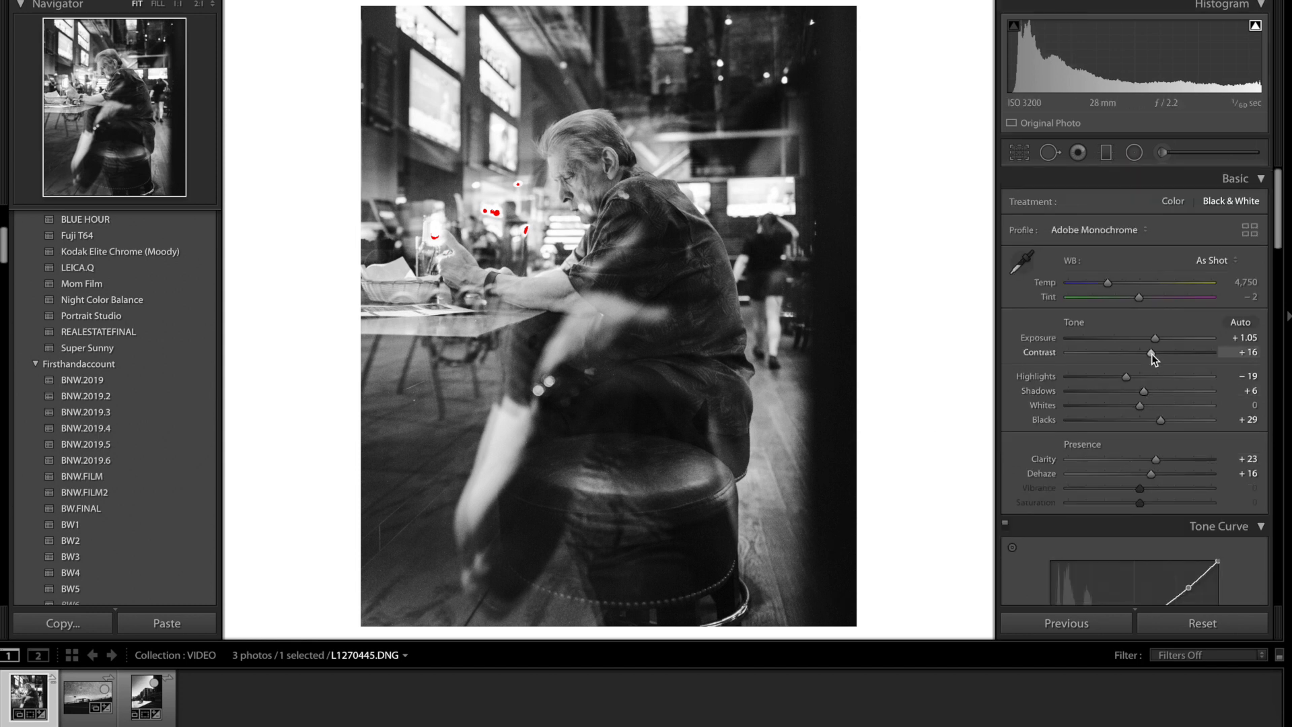
{"action": "left_click_drag", "start_coordinate": [1156, 345], "coordinate": [1159, 346]}
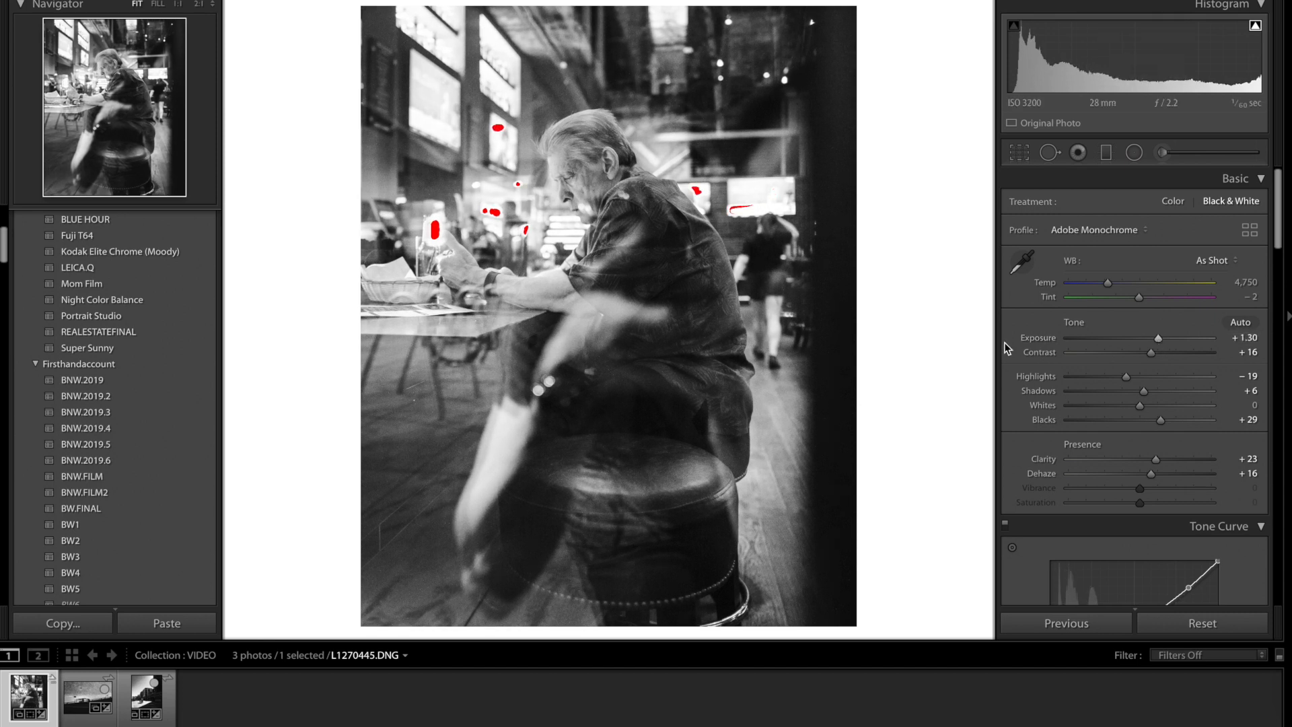
{"action": "key", "text": "backslash"}
{"action": "key", "text": "backslash"}
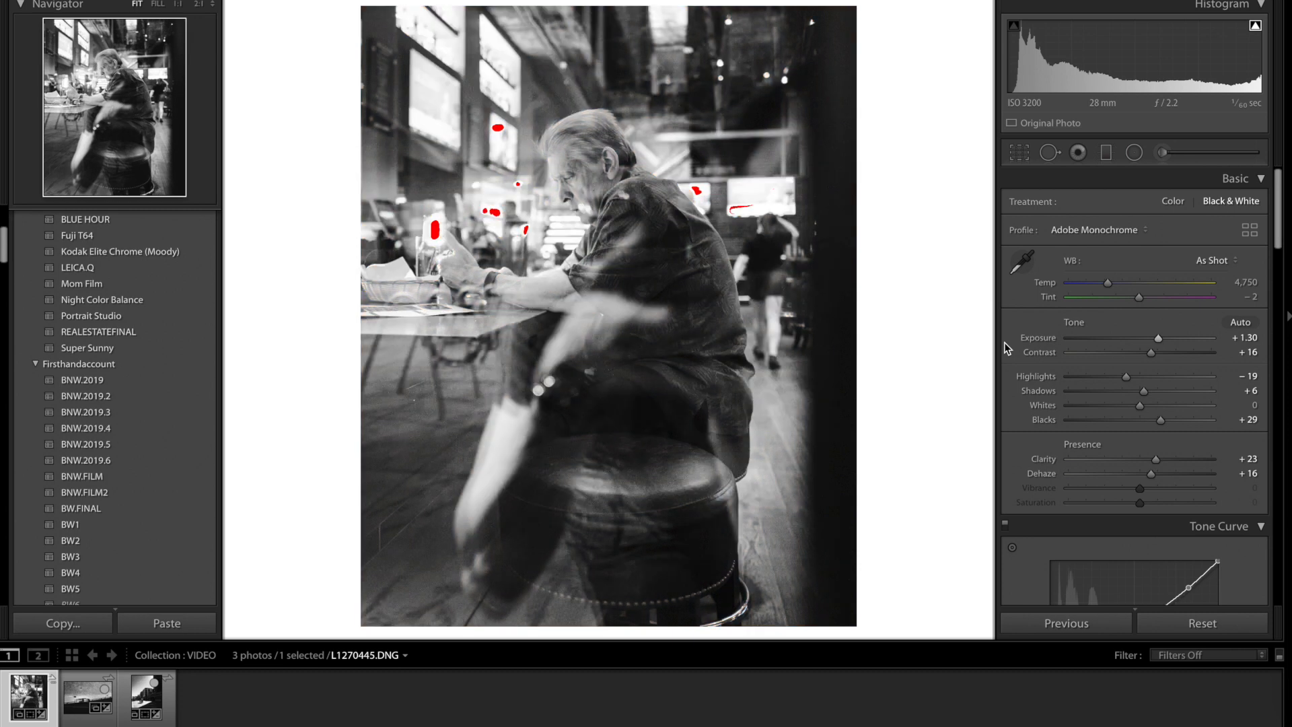